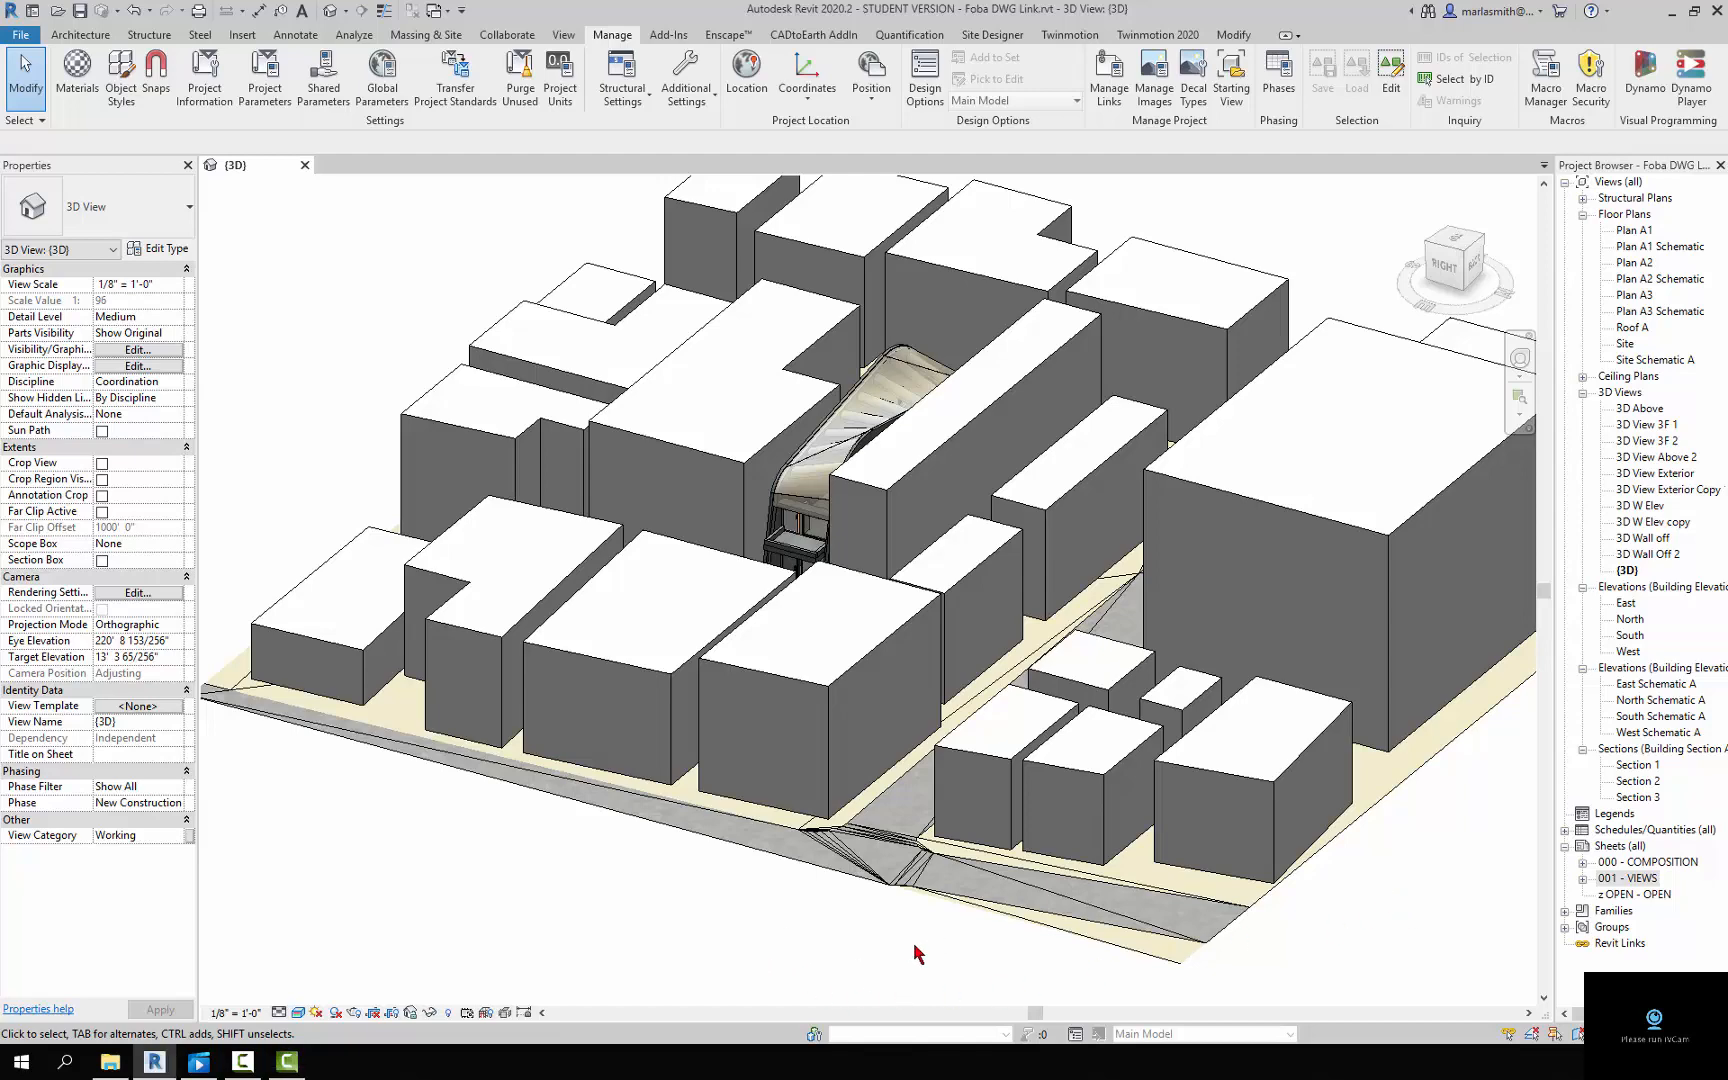
middle_click_drag(918, 953, 1185, 963, "shift")
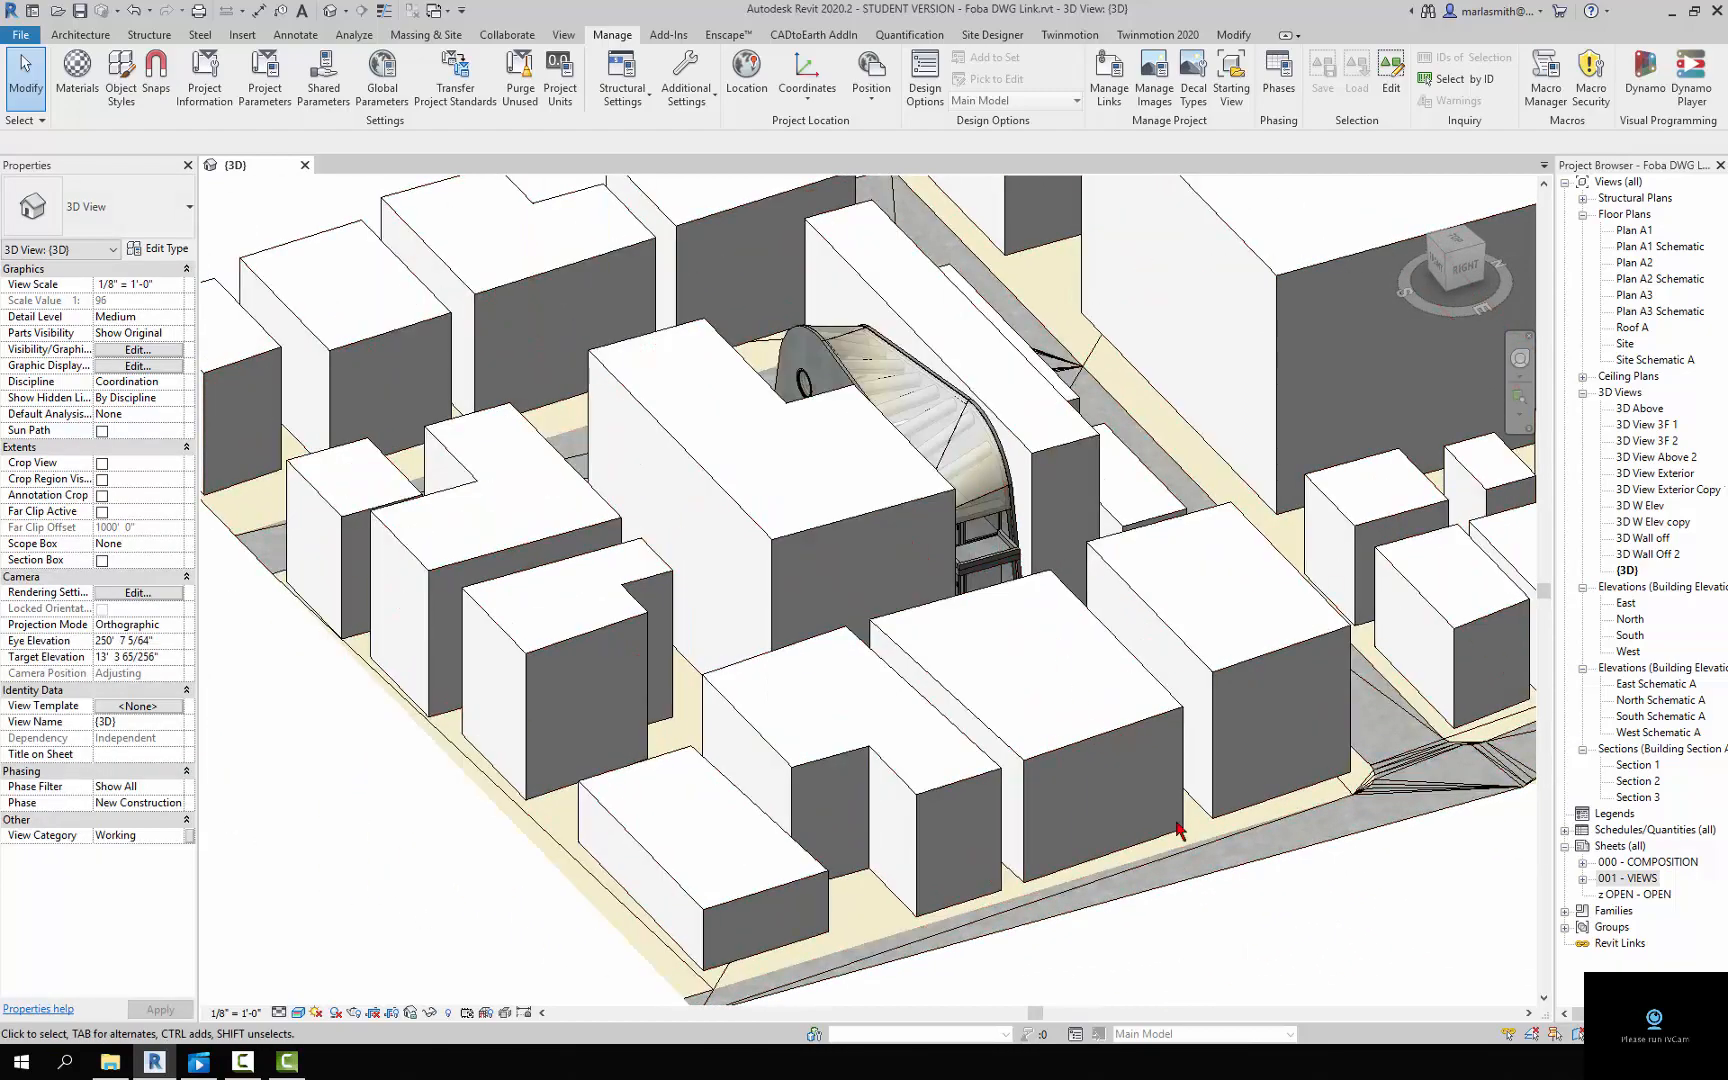
scroll(628, 710, "down", 3)
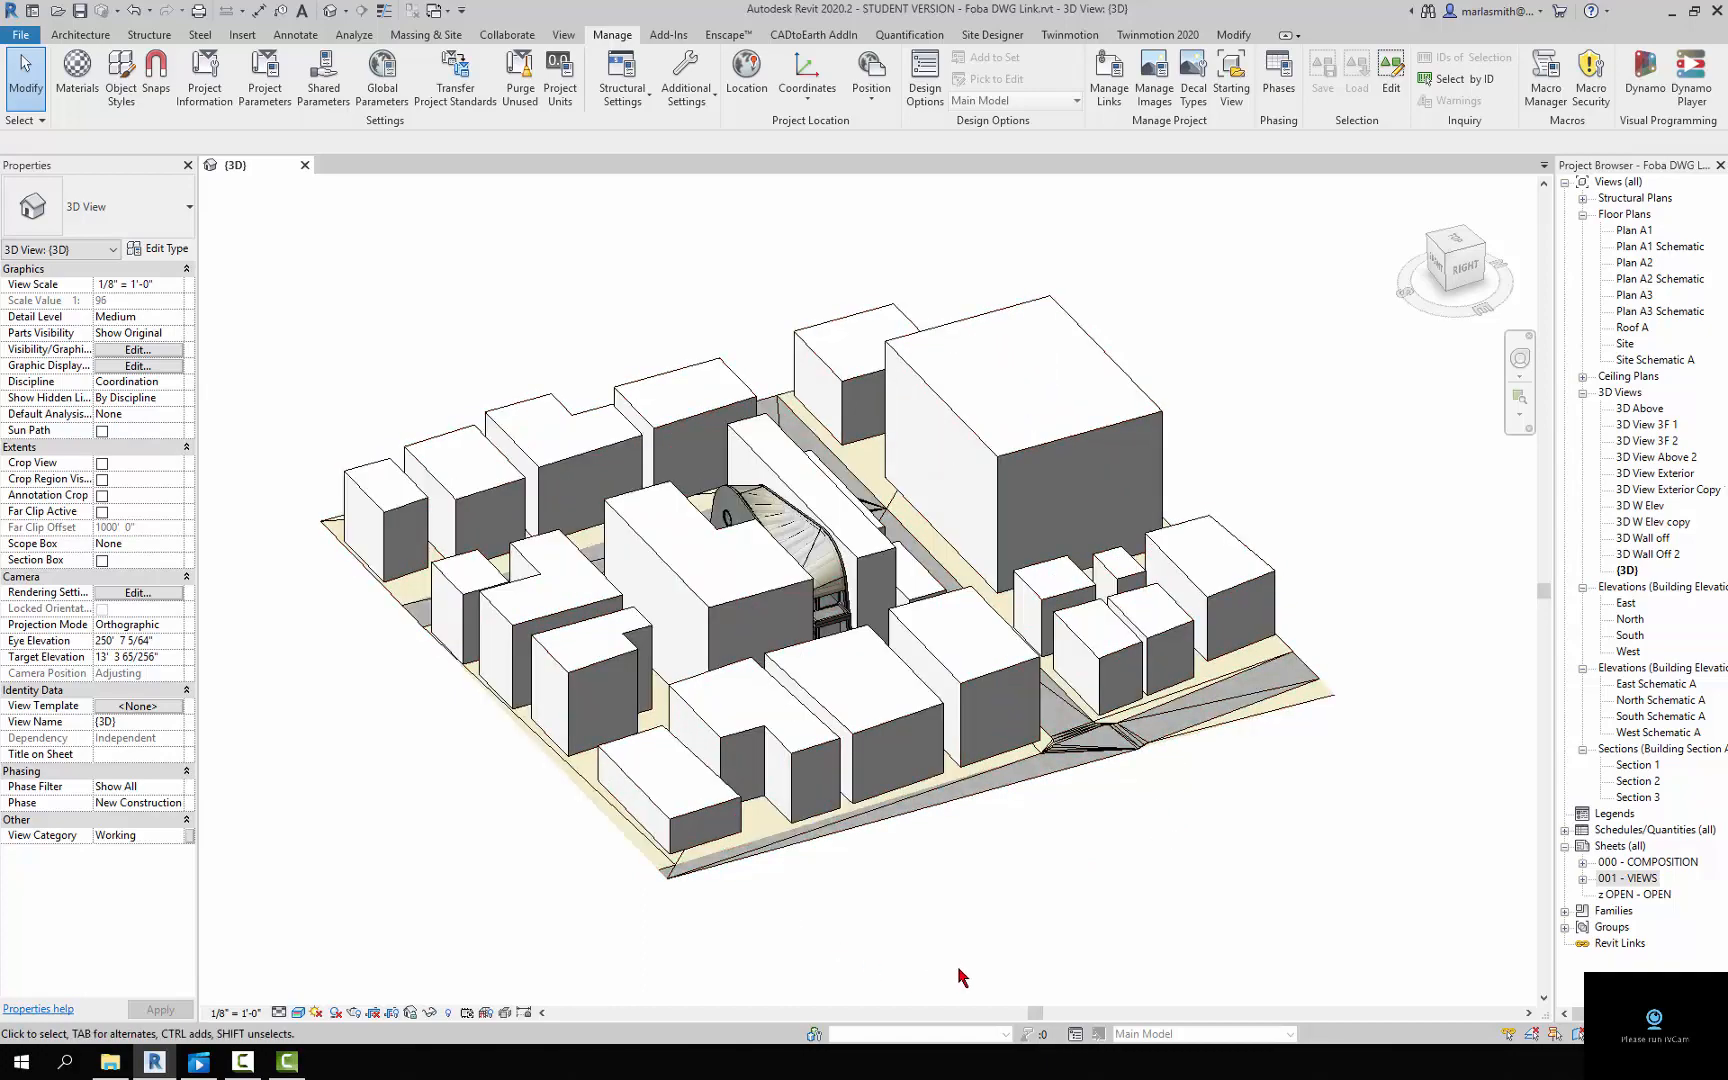
middle_click_drag(952, 905, 966, 715, "shift")
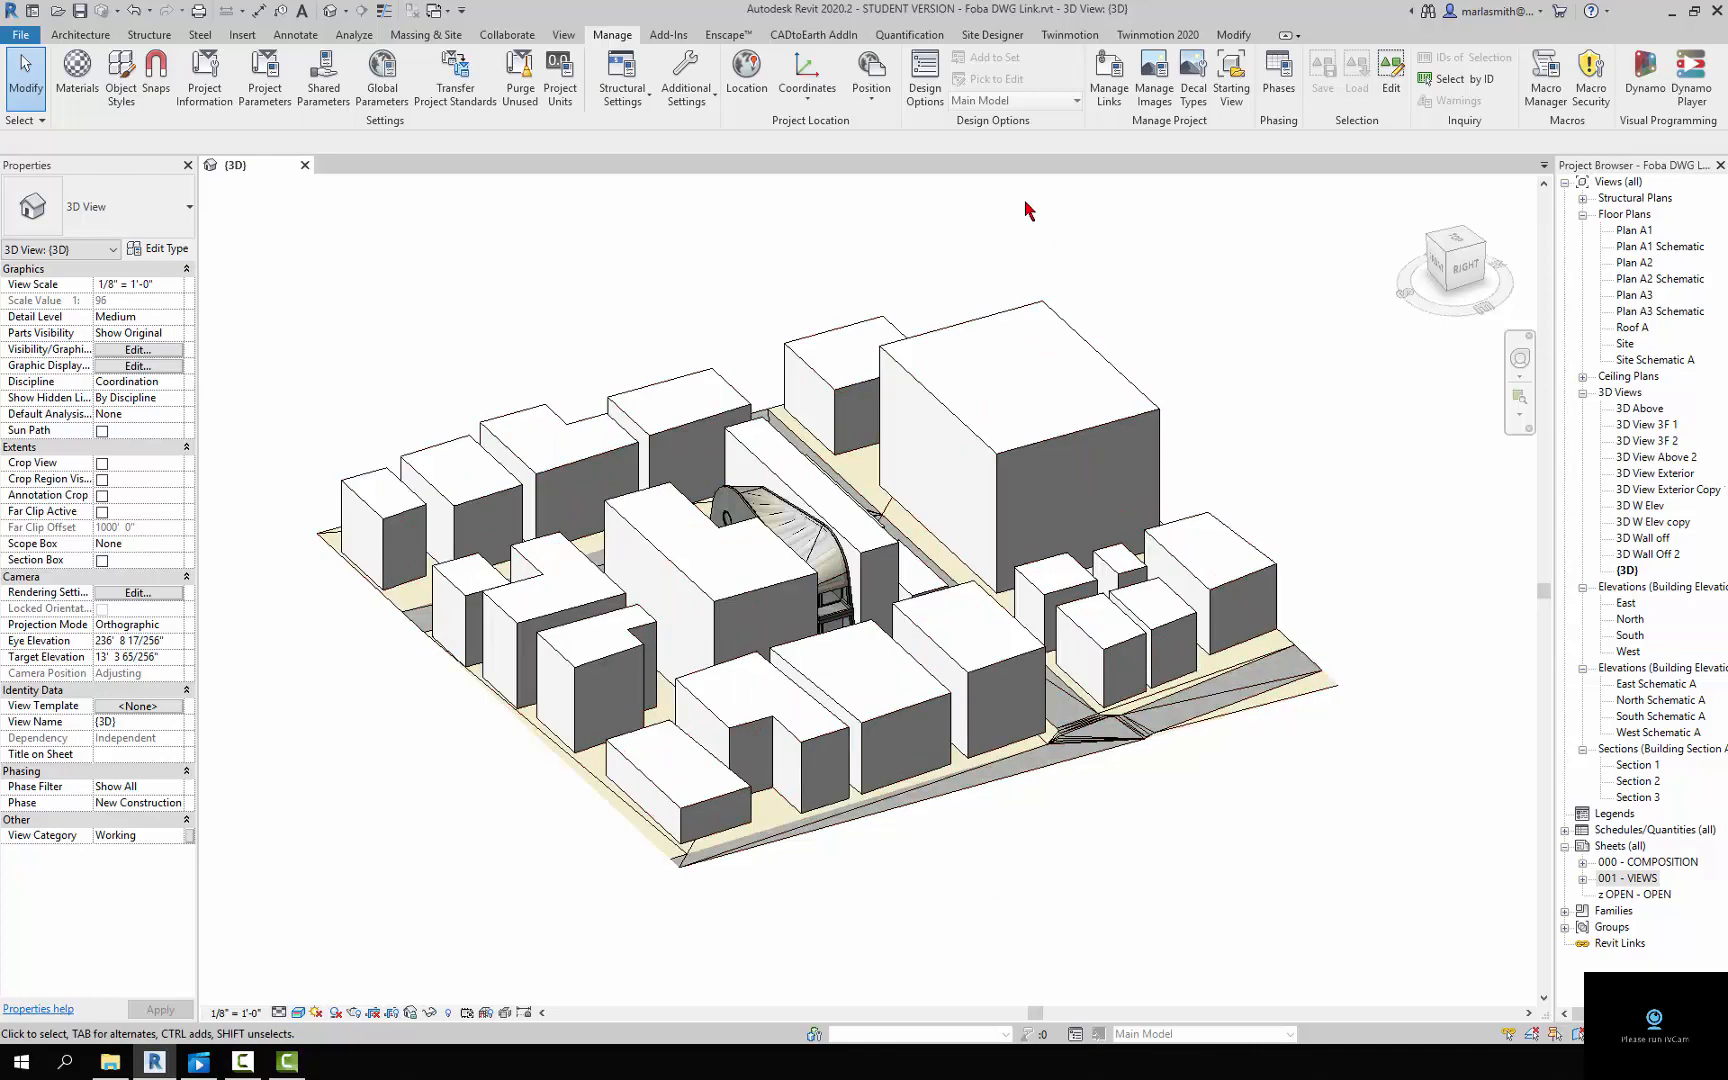
Reload the linked CAD file A01 FOBA Base.dwg from A01 FOBA Building.dwg in the INTRO SITE folder and apply the link change
left_click(242, 34)
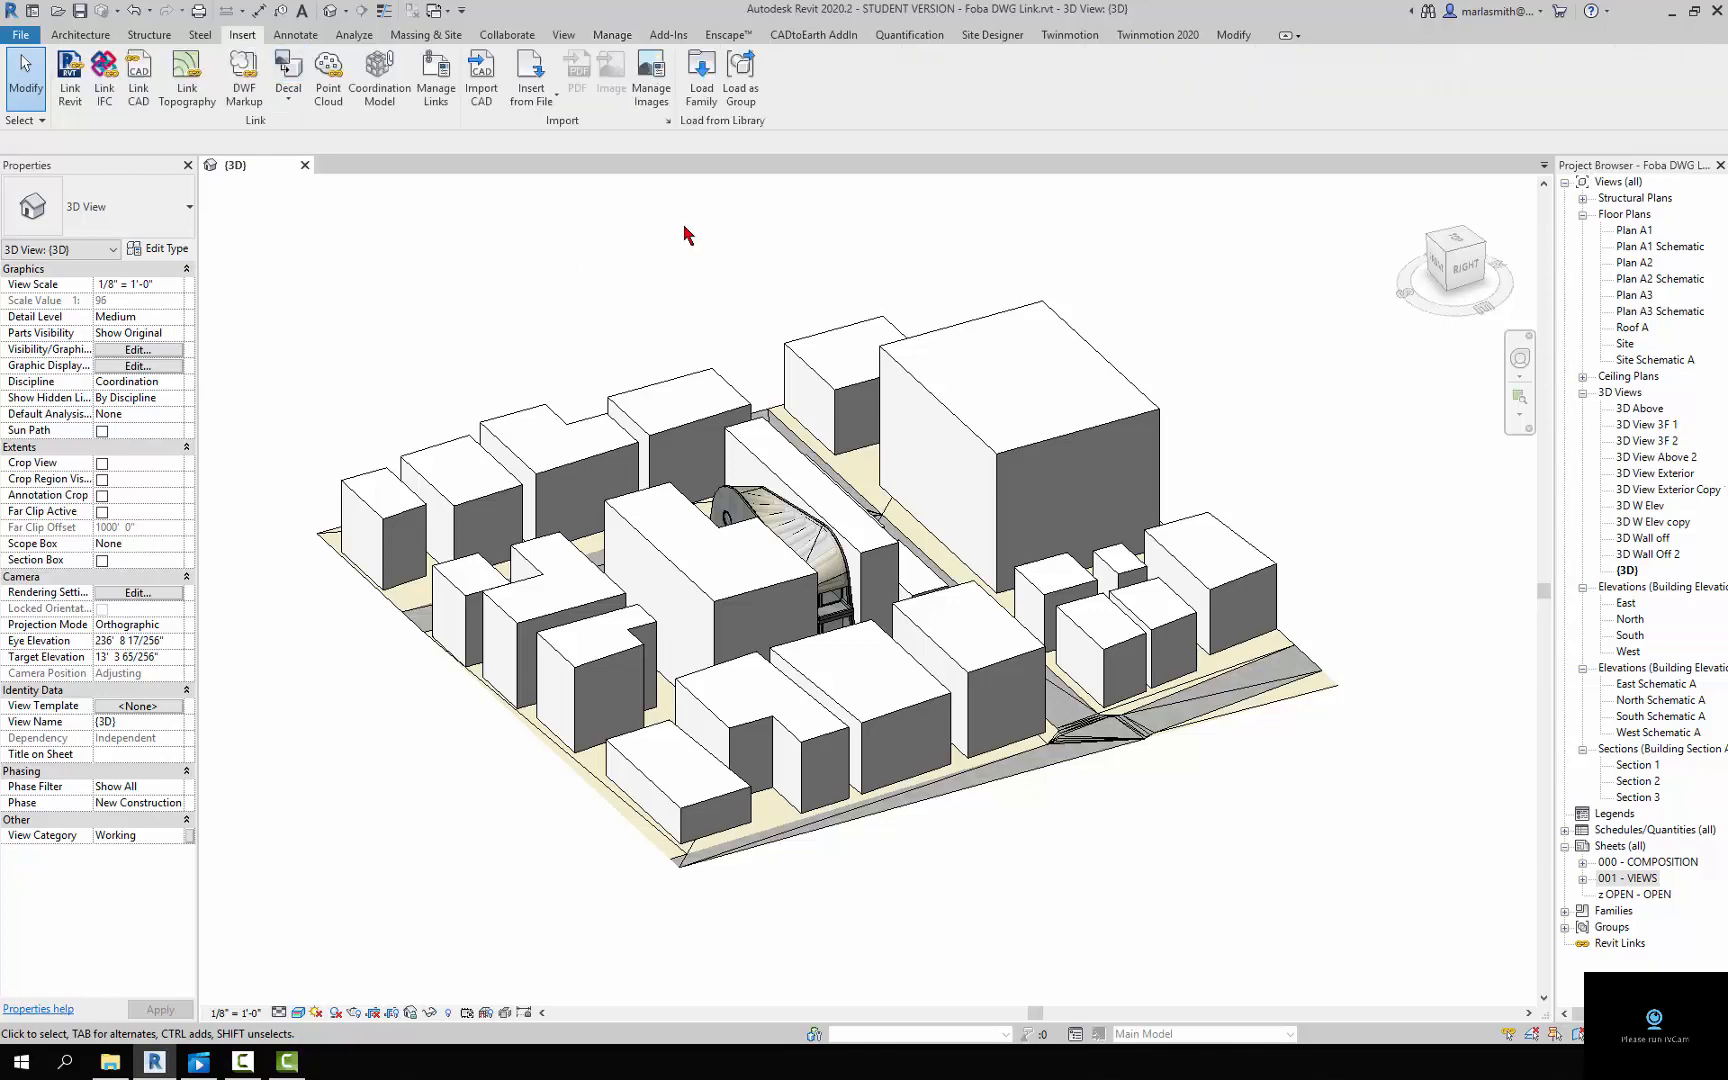
left_click(434, 95)
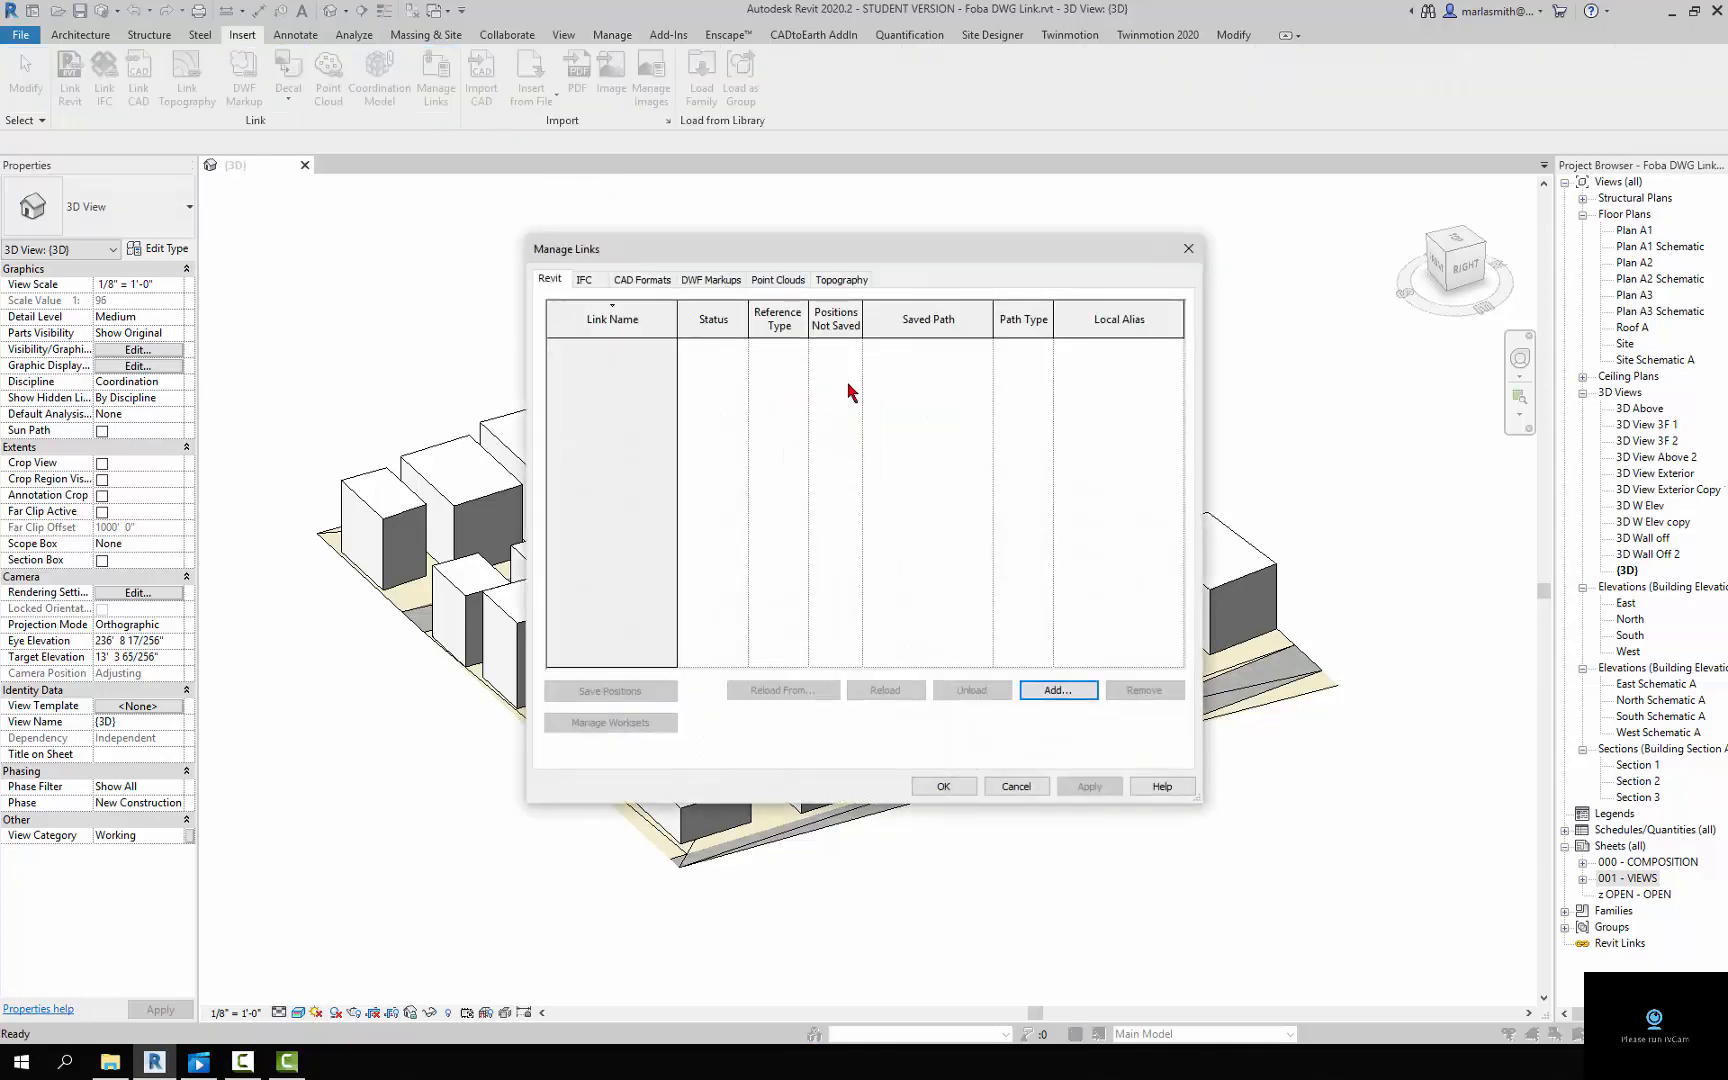
left_click(645, 281)
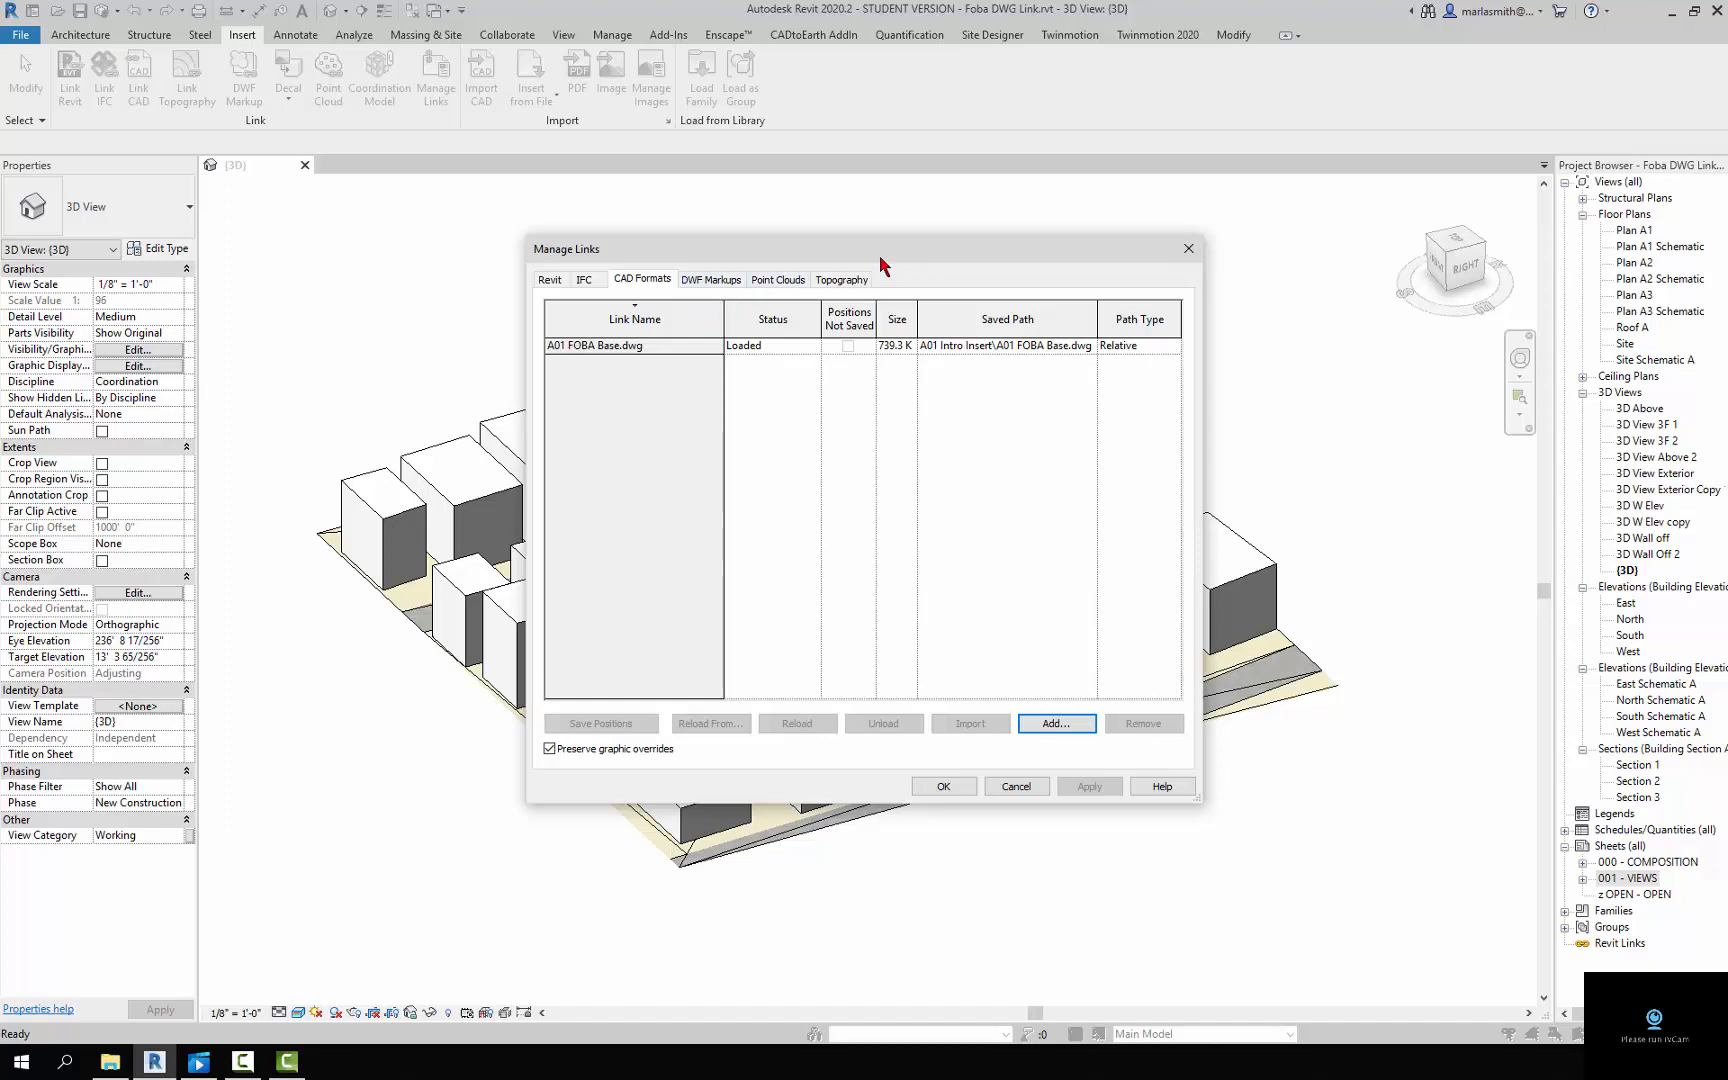
left_click_drag(880, 252, 1156, 233)
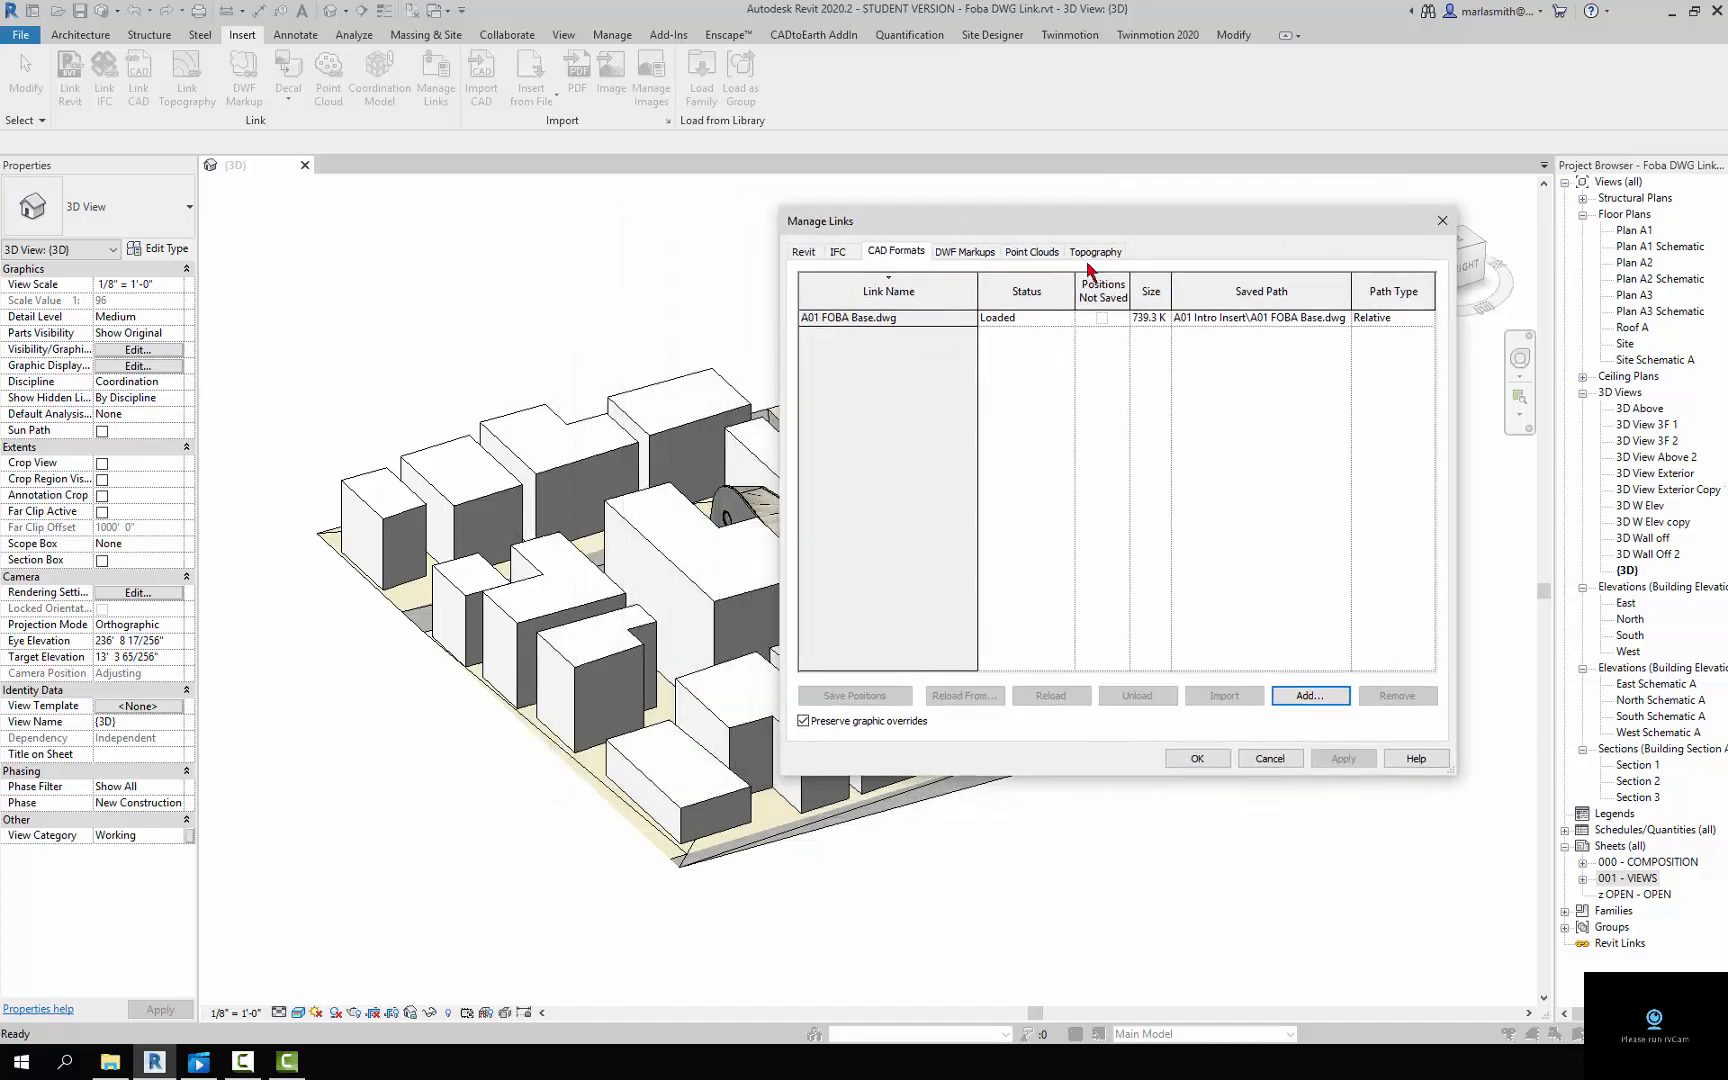
left_click(866, 318)
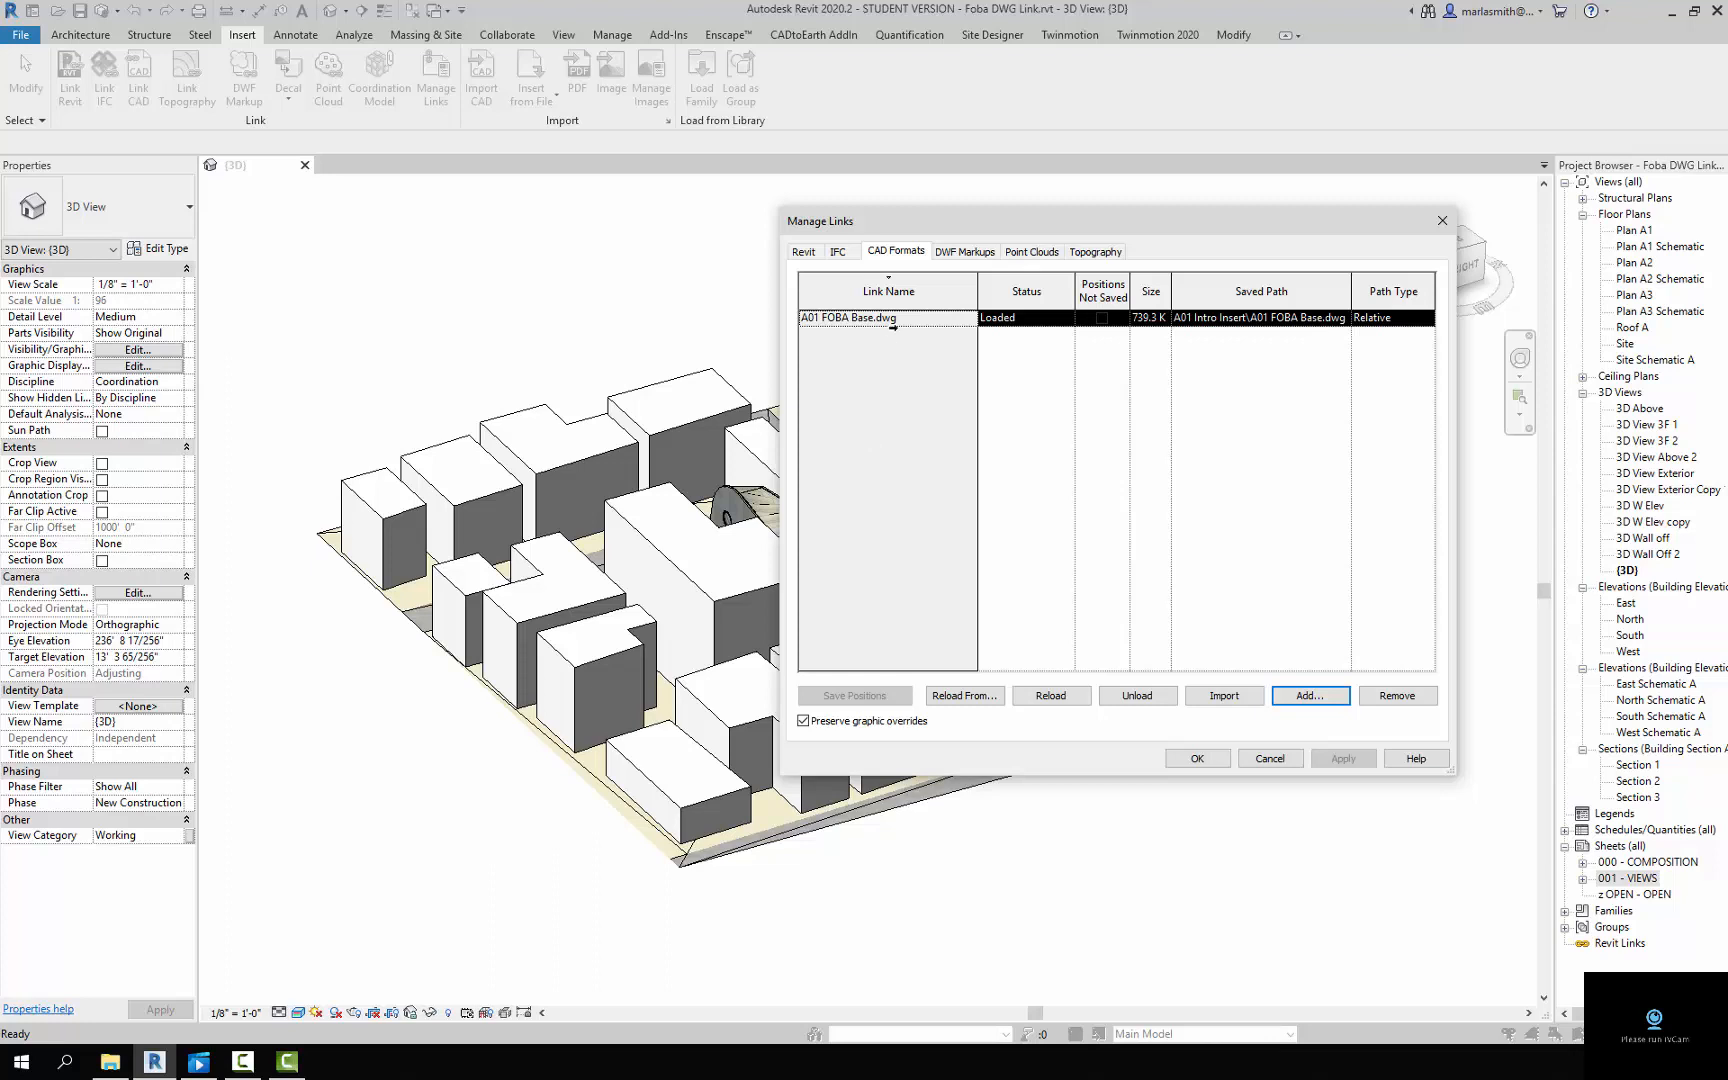
left_click(897, 321)
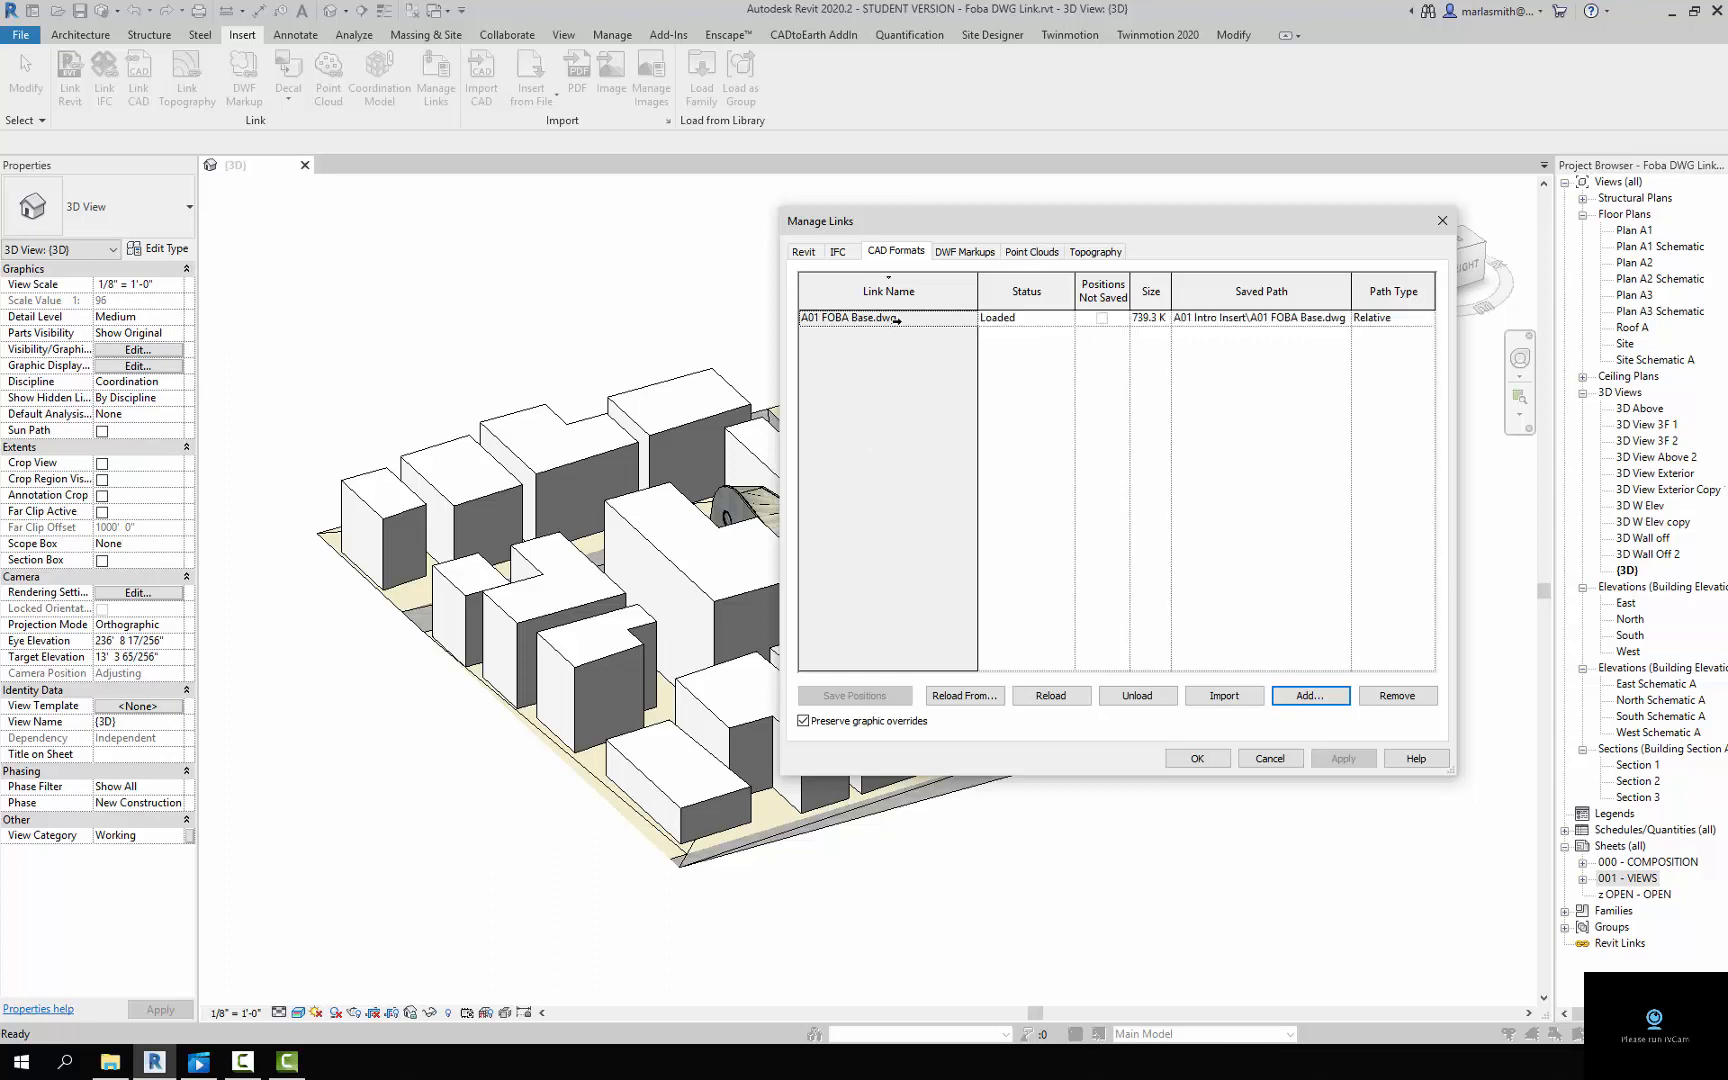
left_click(897, 321)
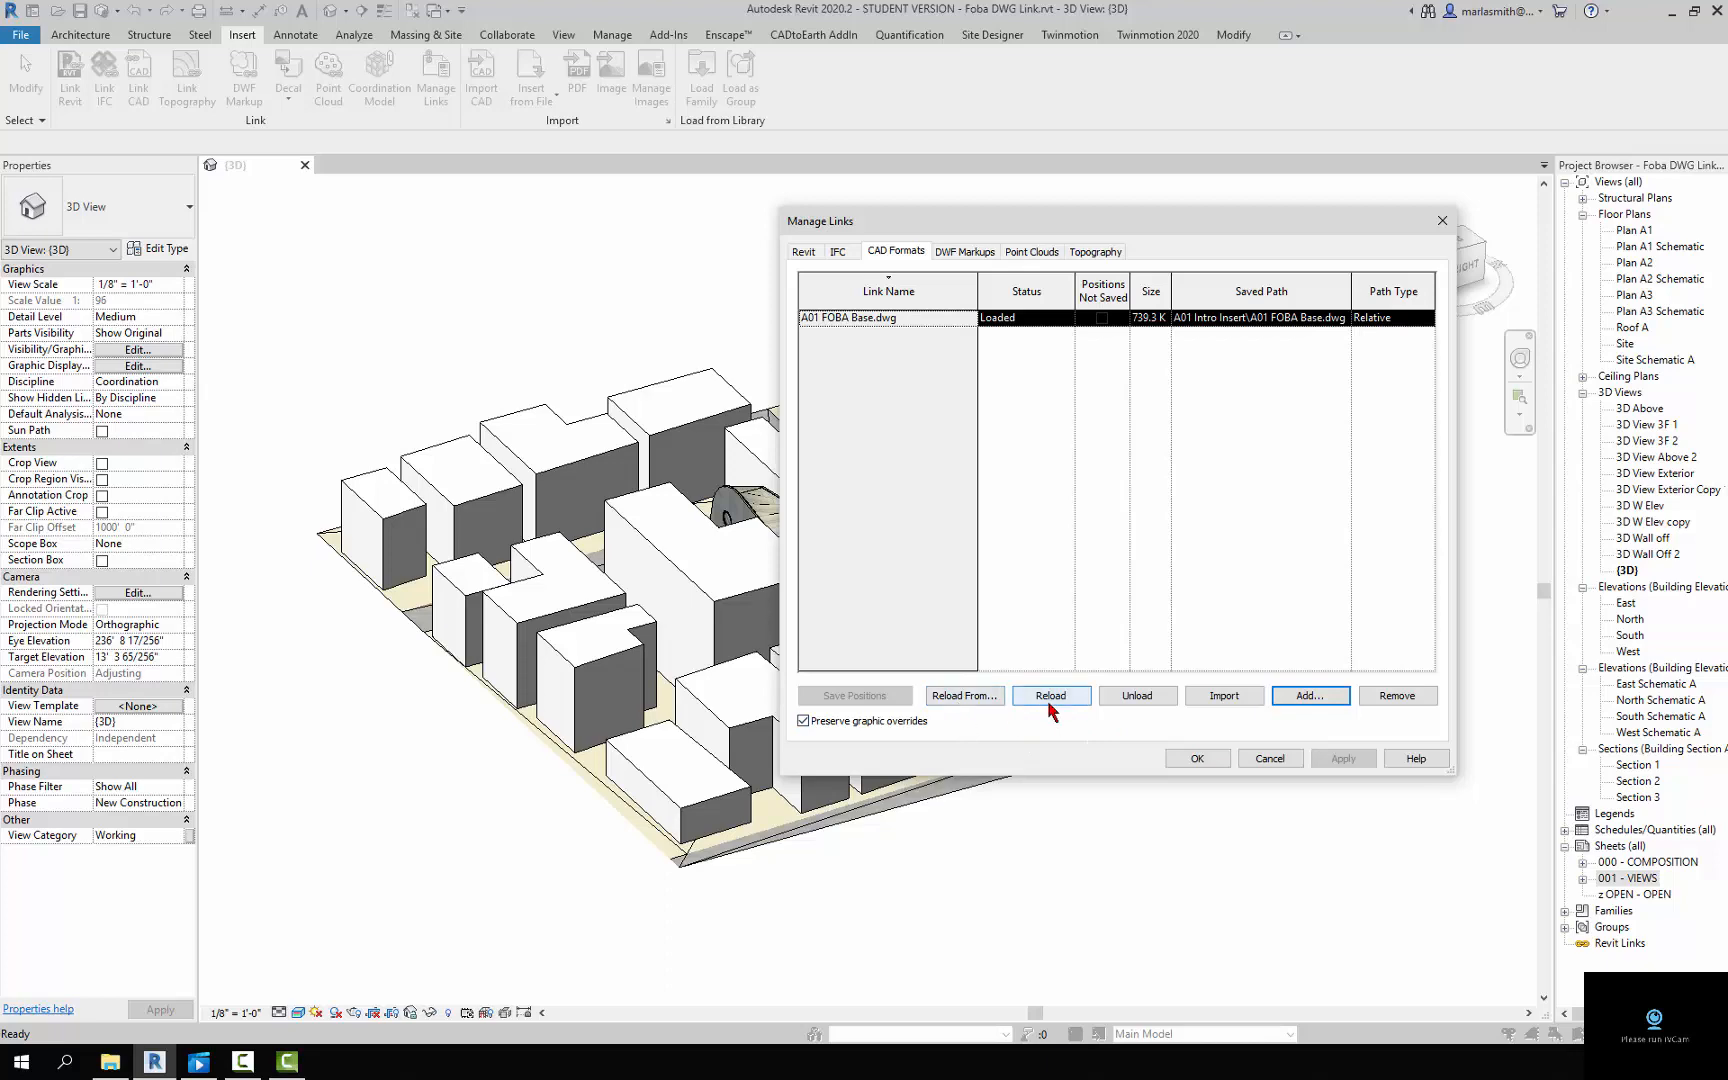
left_click(966, 697)
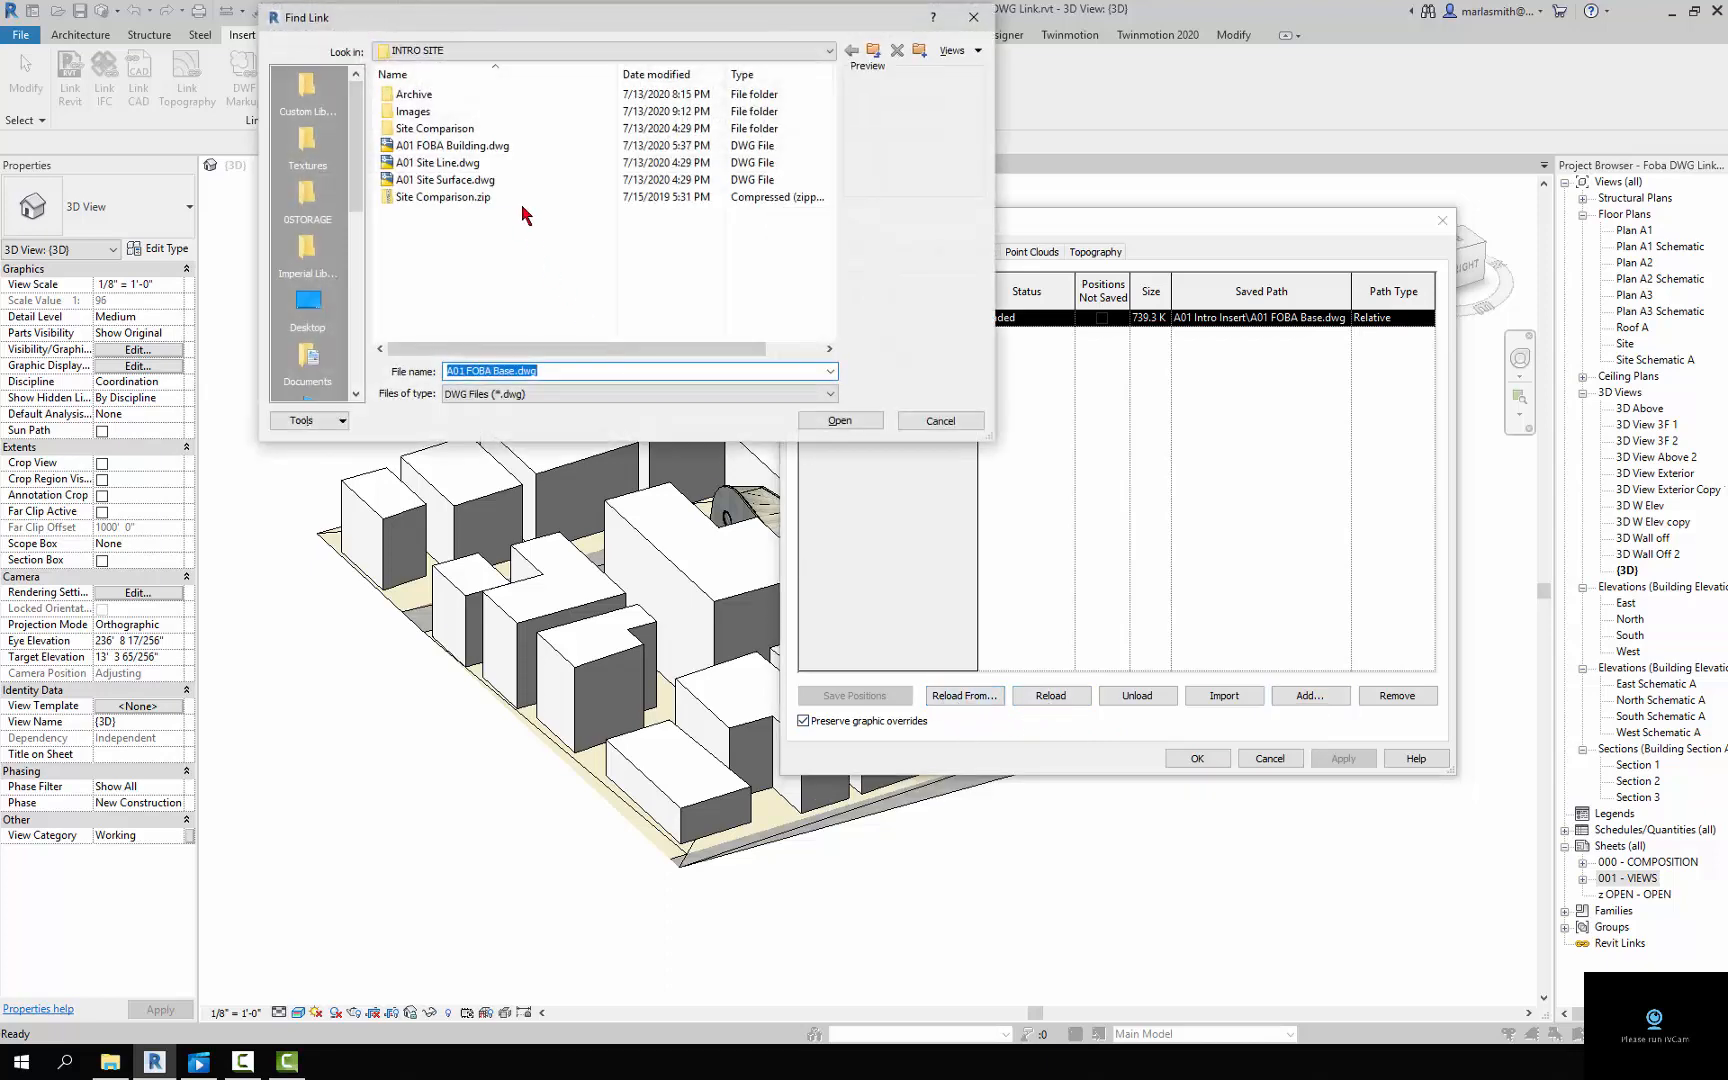
left_click(456, 147)
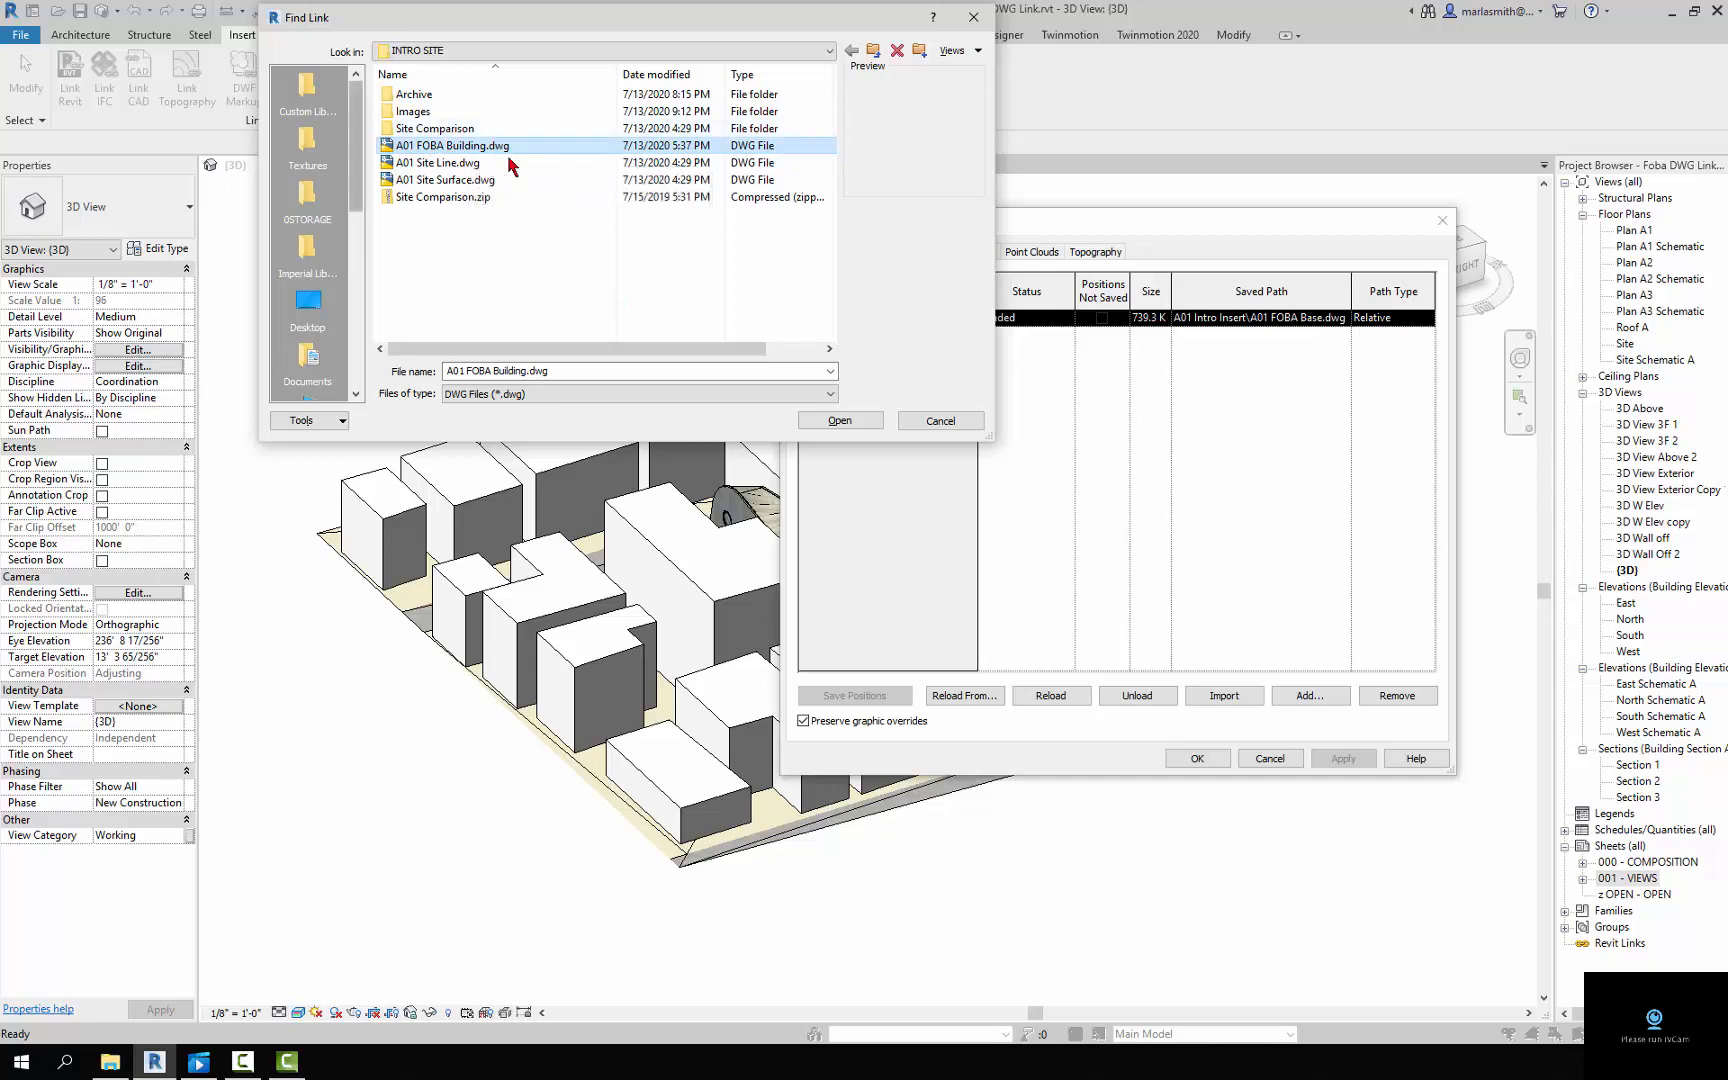
left_click(840, 421)
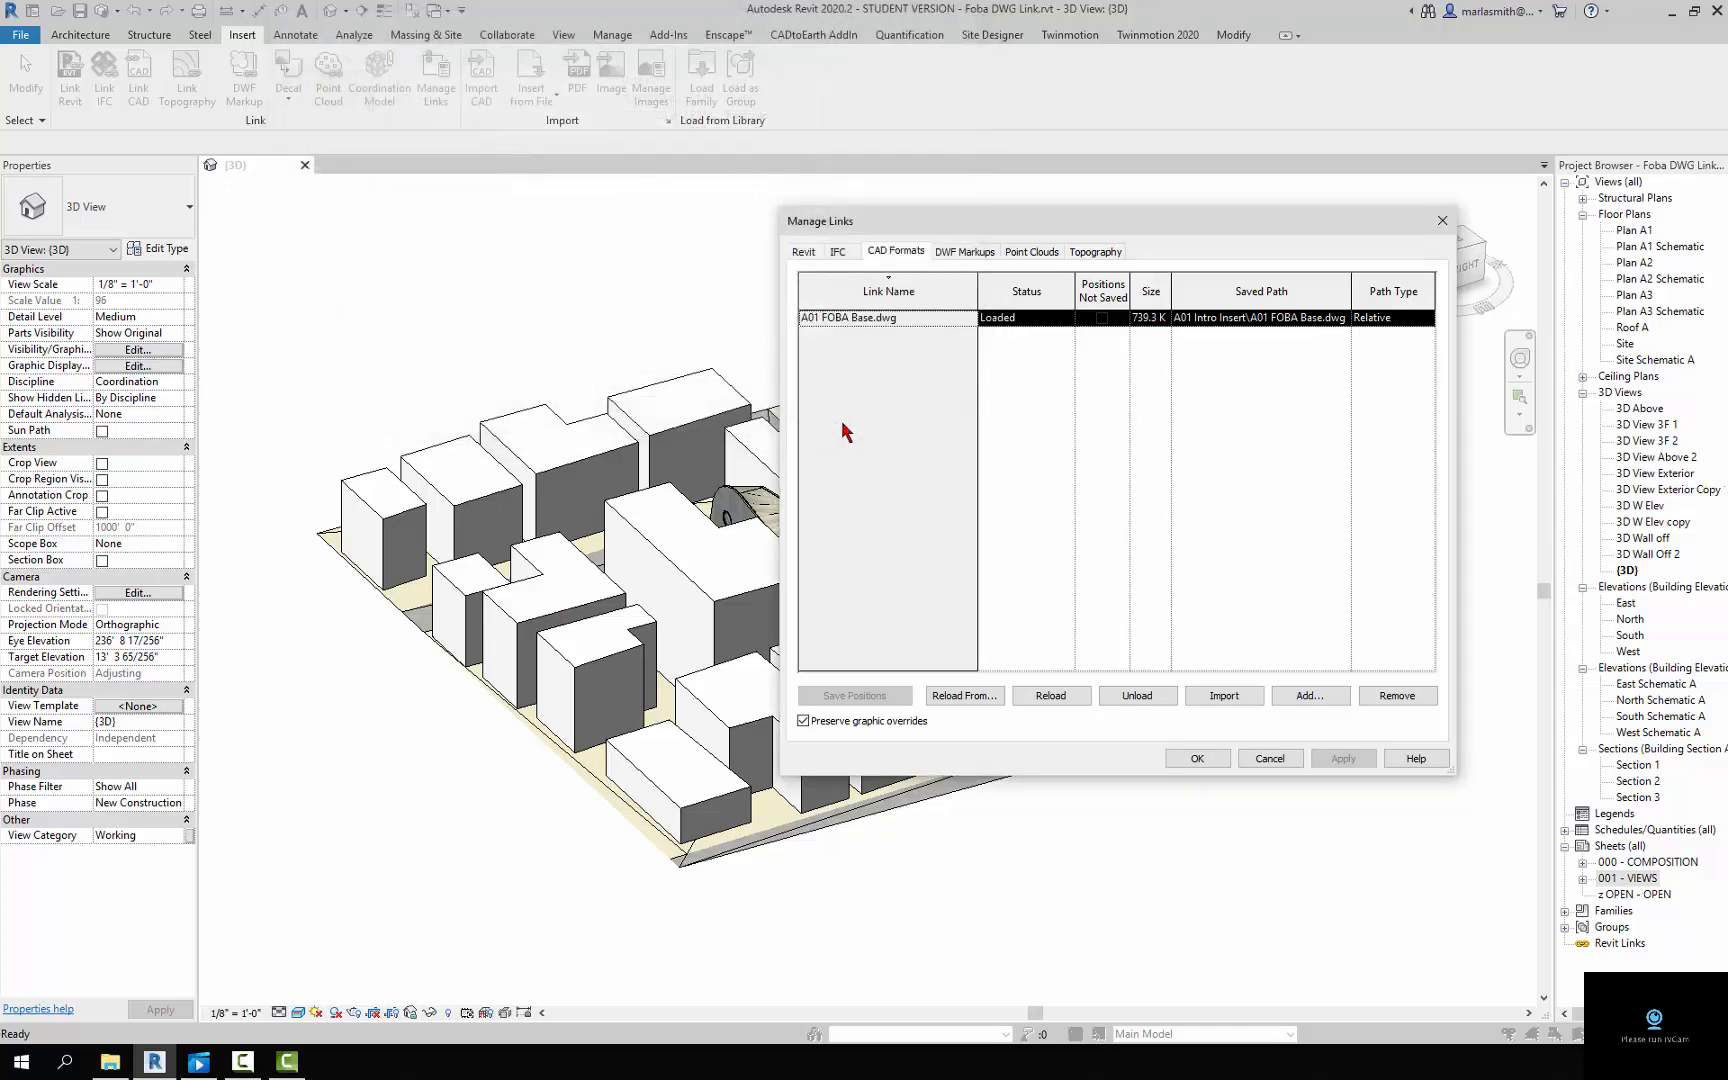
left_click(1203, 763)
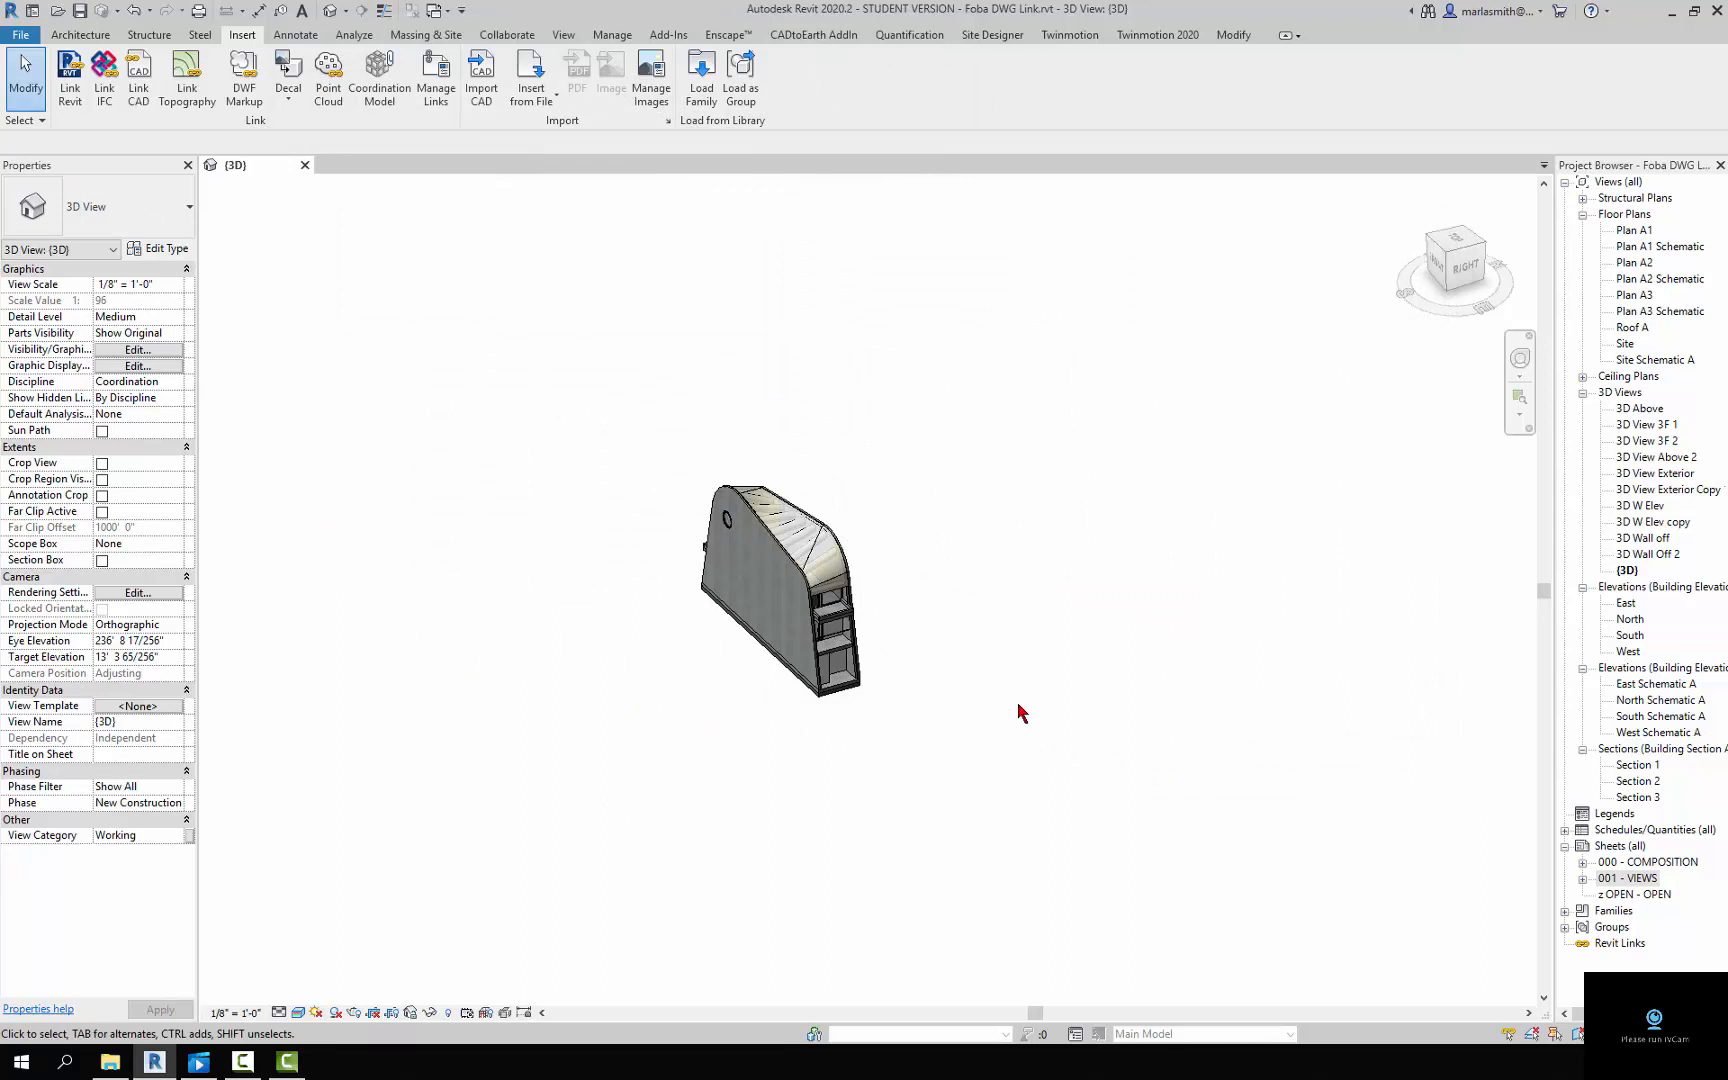
Reload the building's CAD link from A01 FOBA Building no wall.dwg in the INTRO SITE folder and apply the change
mouse_move(1022, 706)
middle_mouse_down("shift")
mouse_move(771, 721)
mouse_move(500, 635)
mouse_move(1196, 733)
mouse_move(1026, 714)
middle_mouse_up("shift")
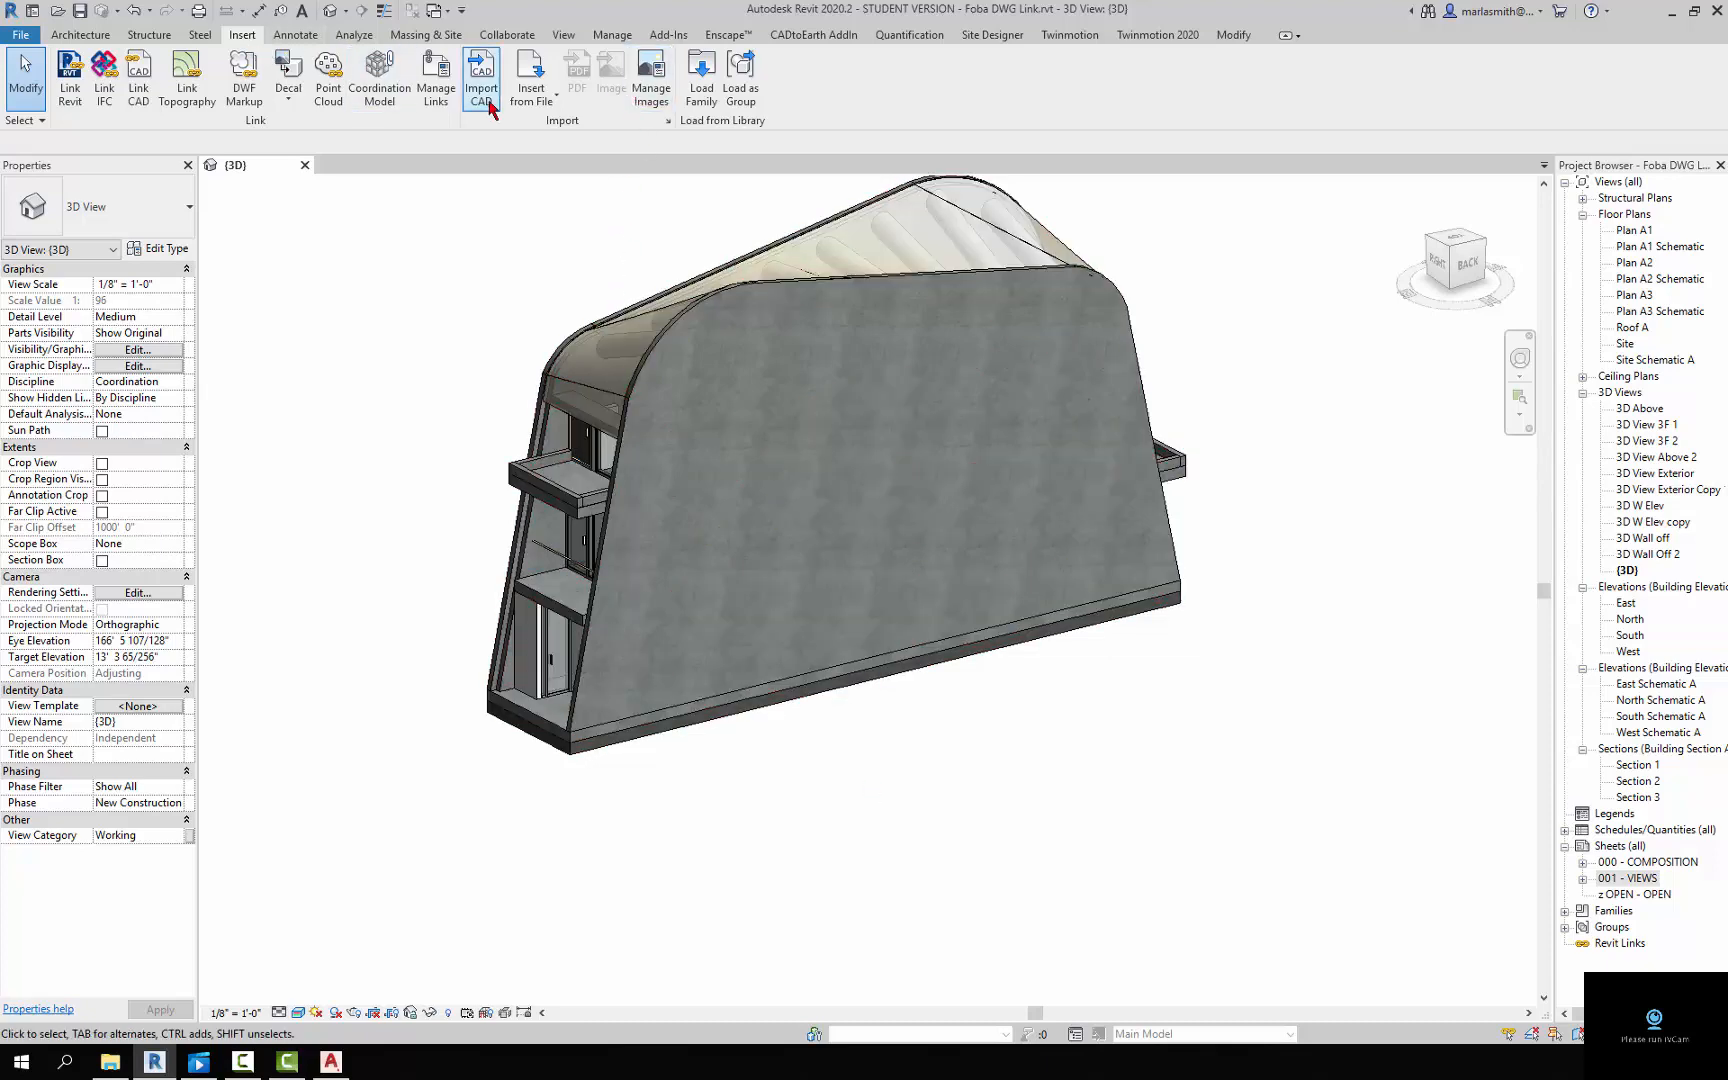
left_click(436, 72)
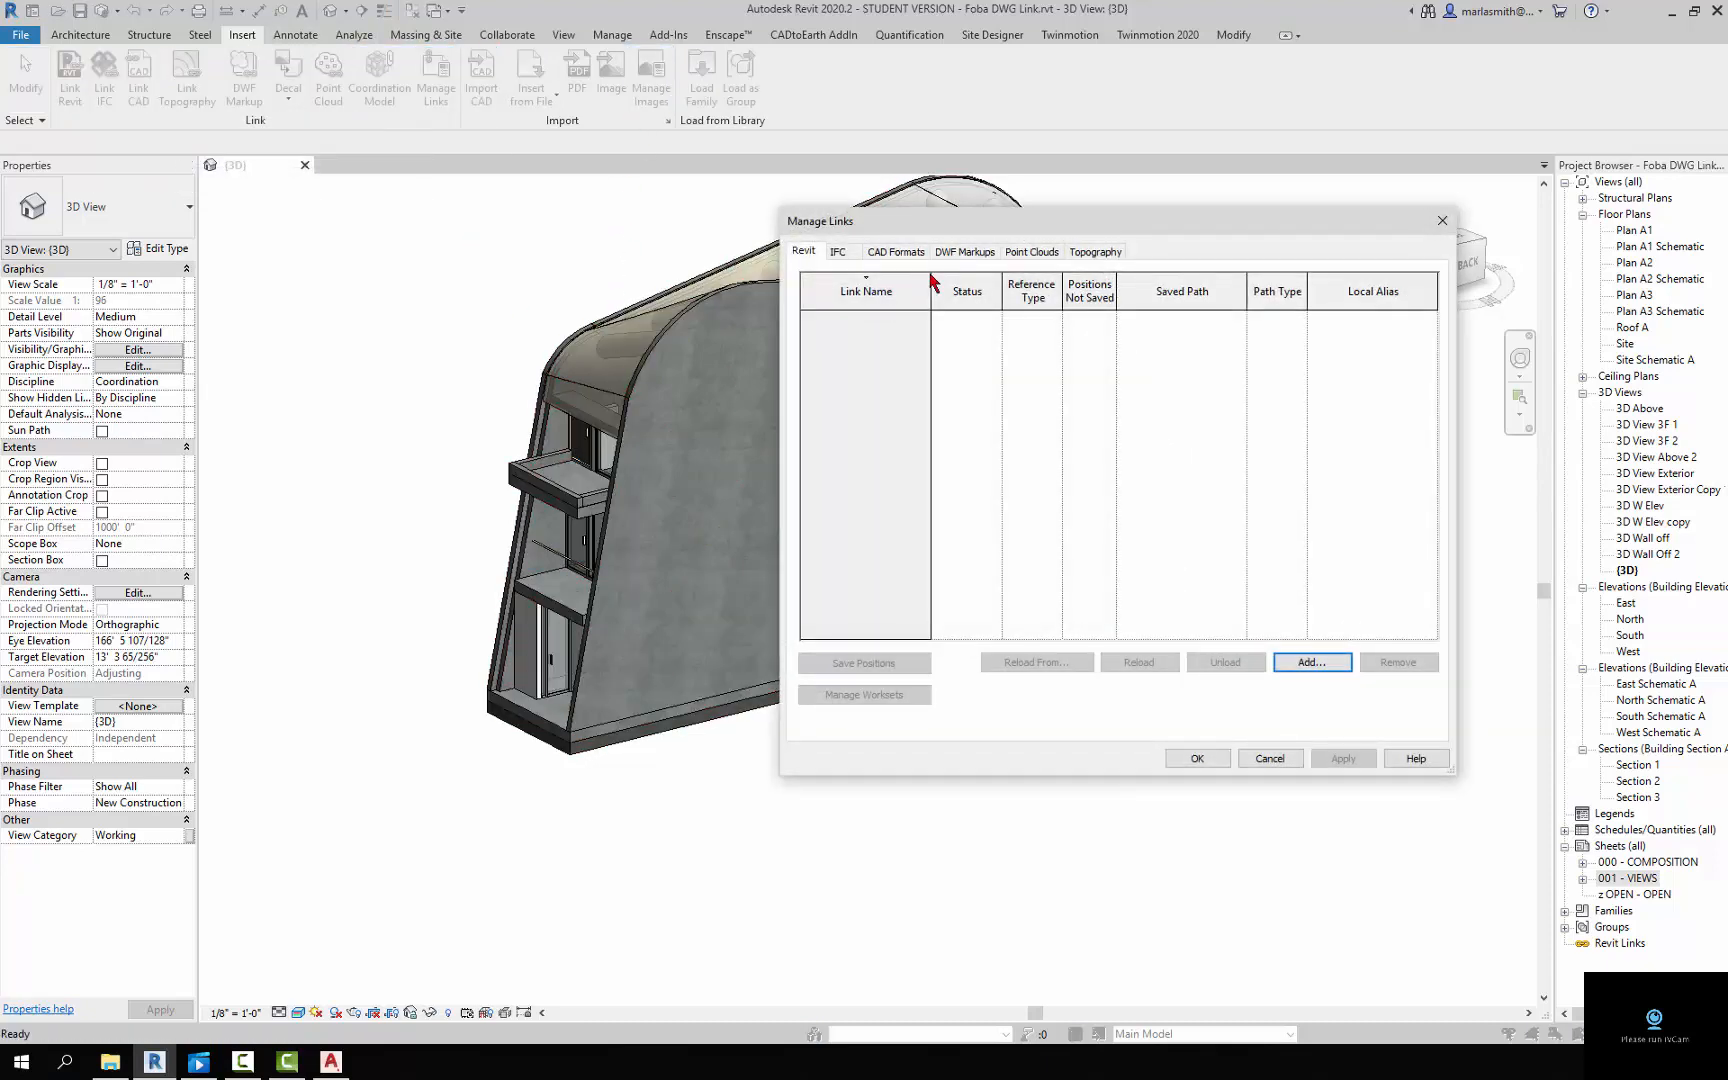
left_click(899, 253)
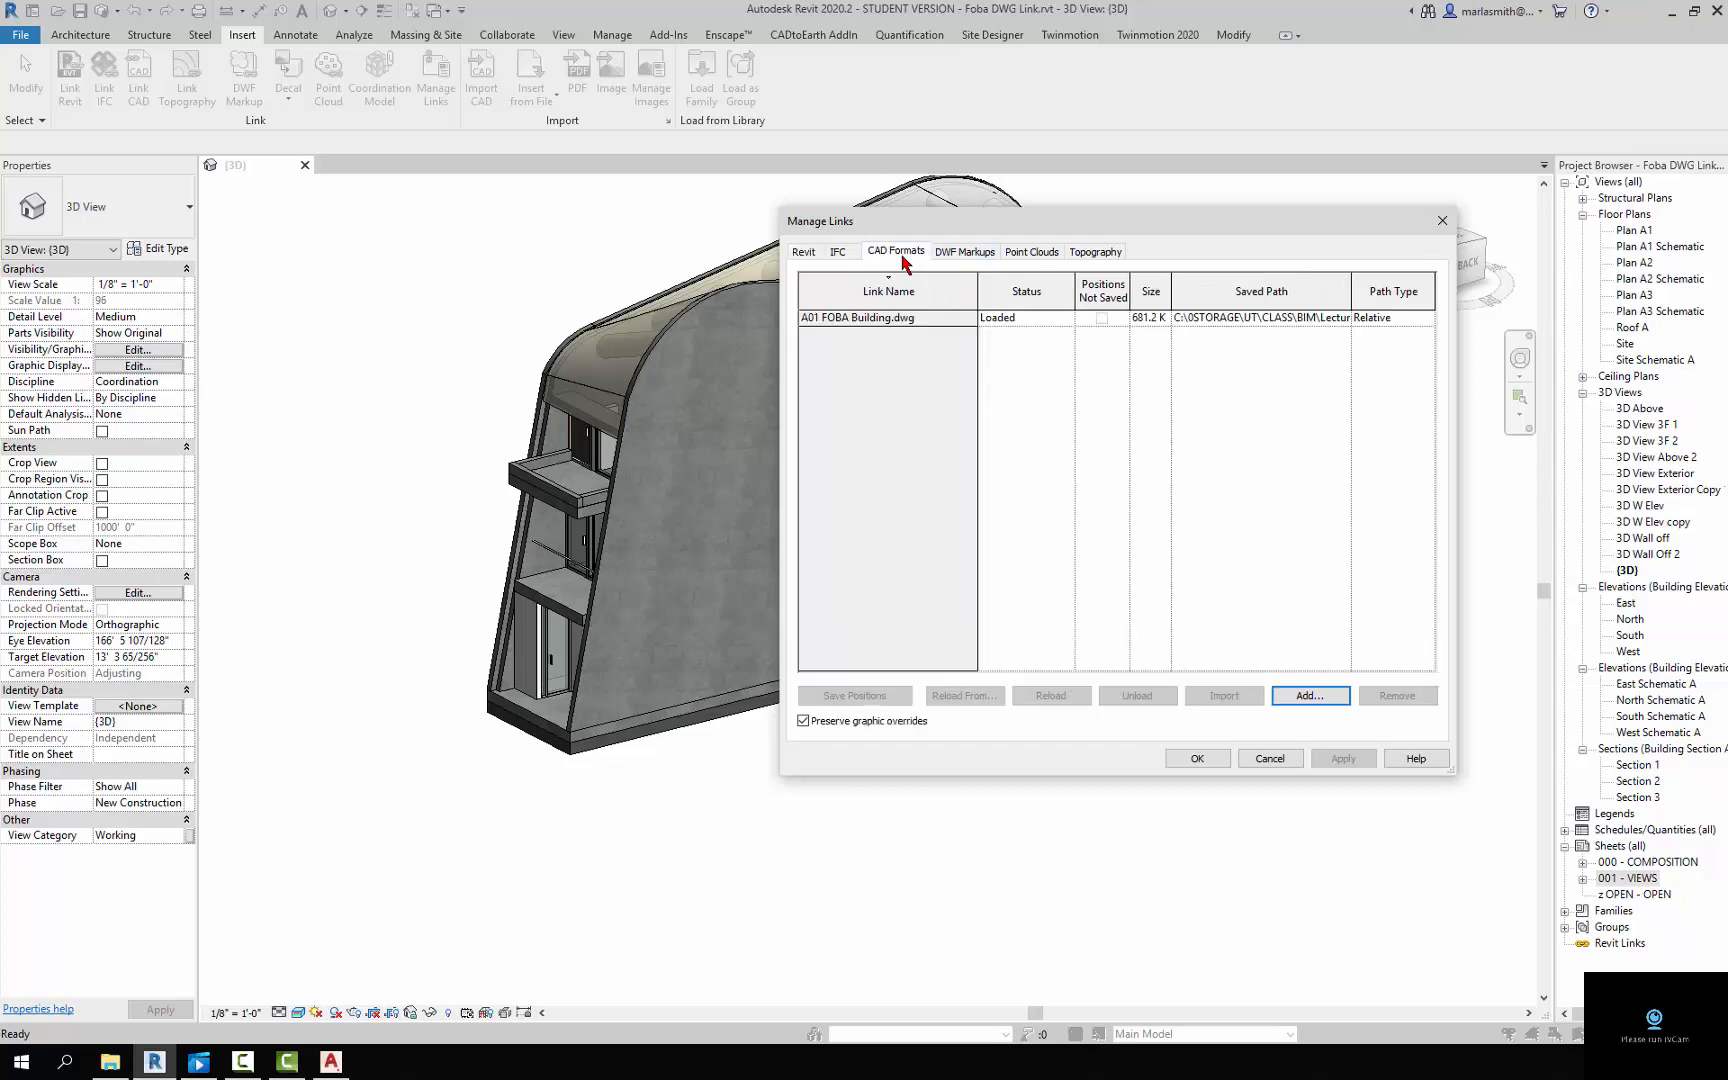
left_click(916, 319)
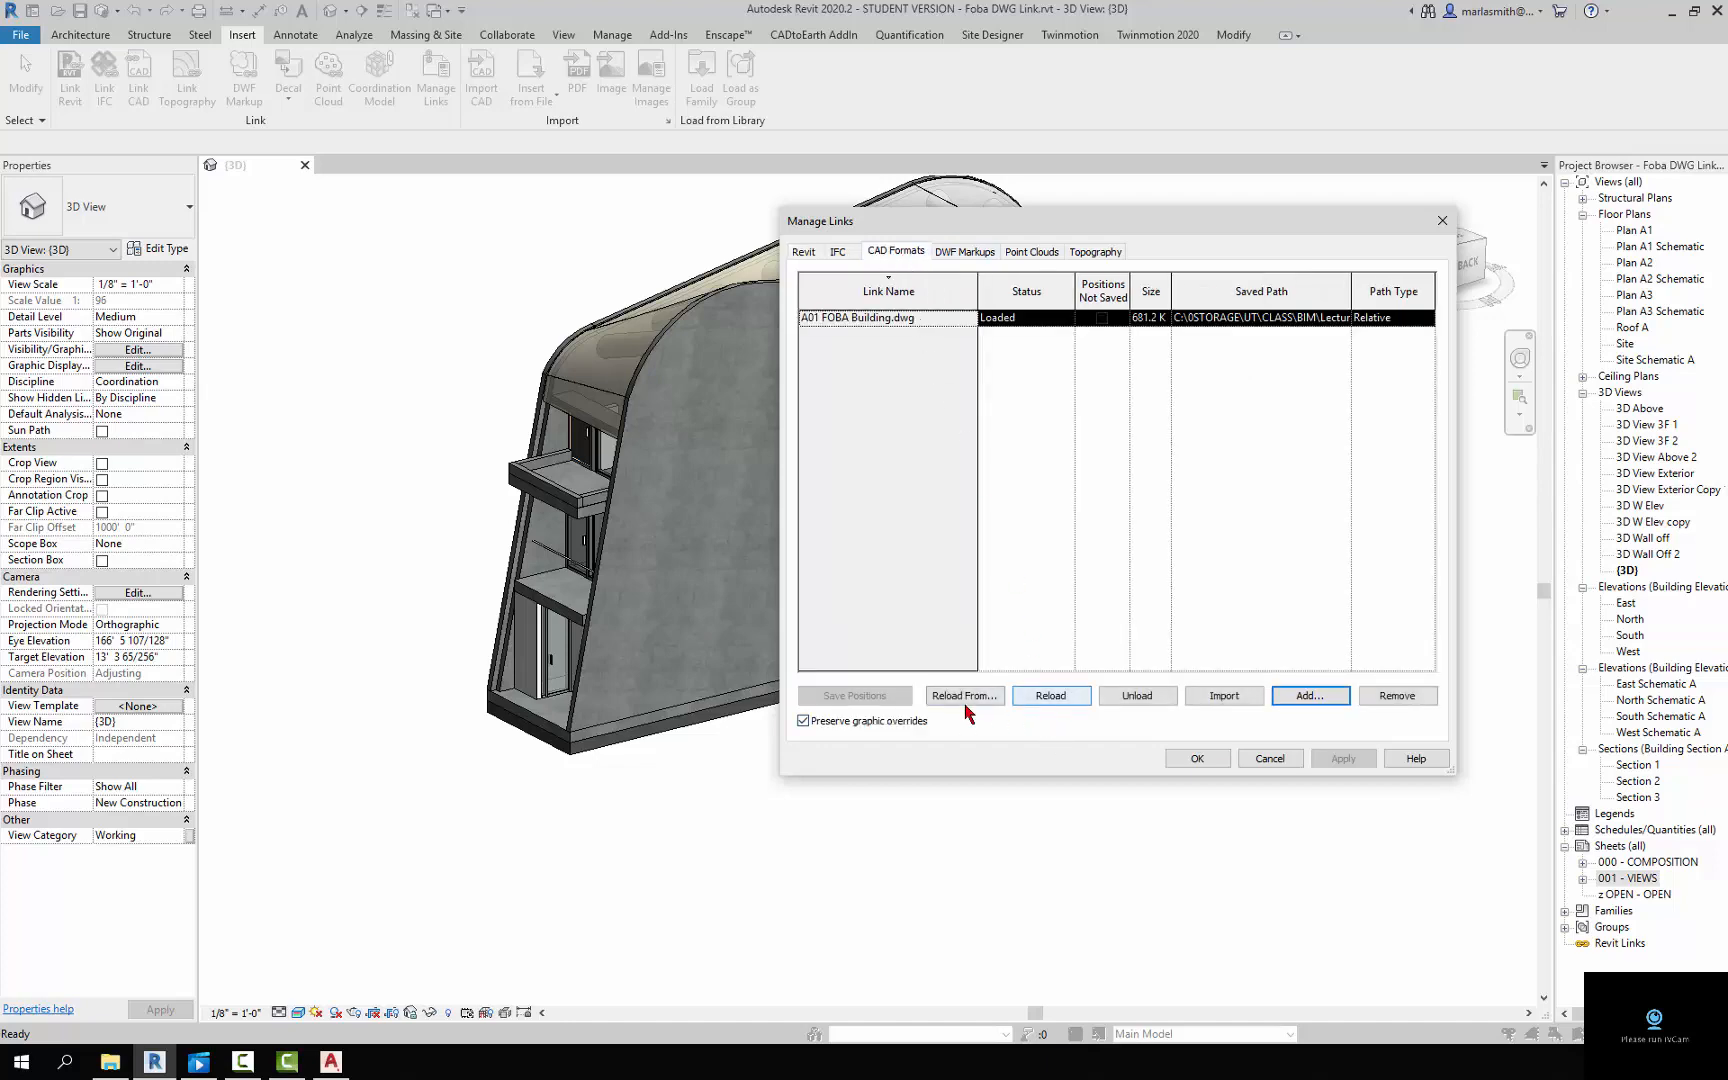
left_click(965, 701)
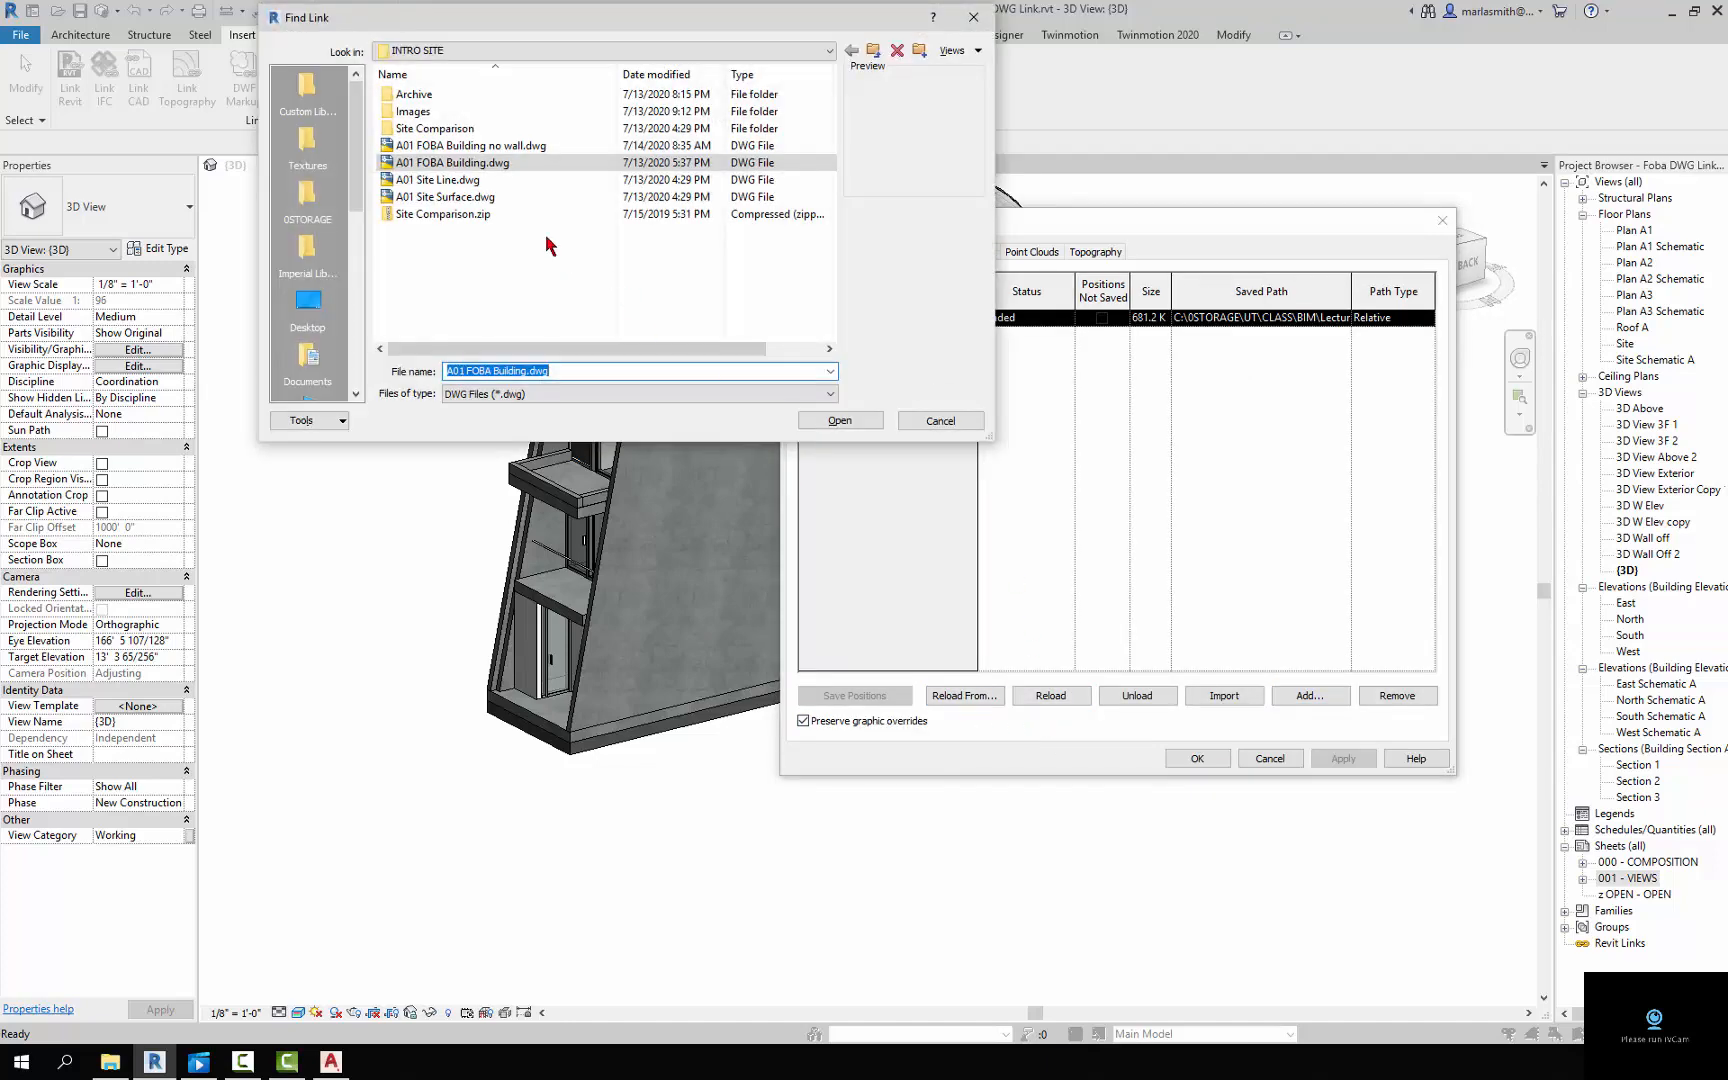
left_click(488, 149)
left_click(838, 421)
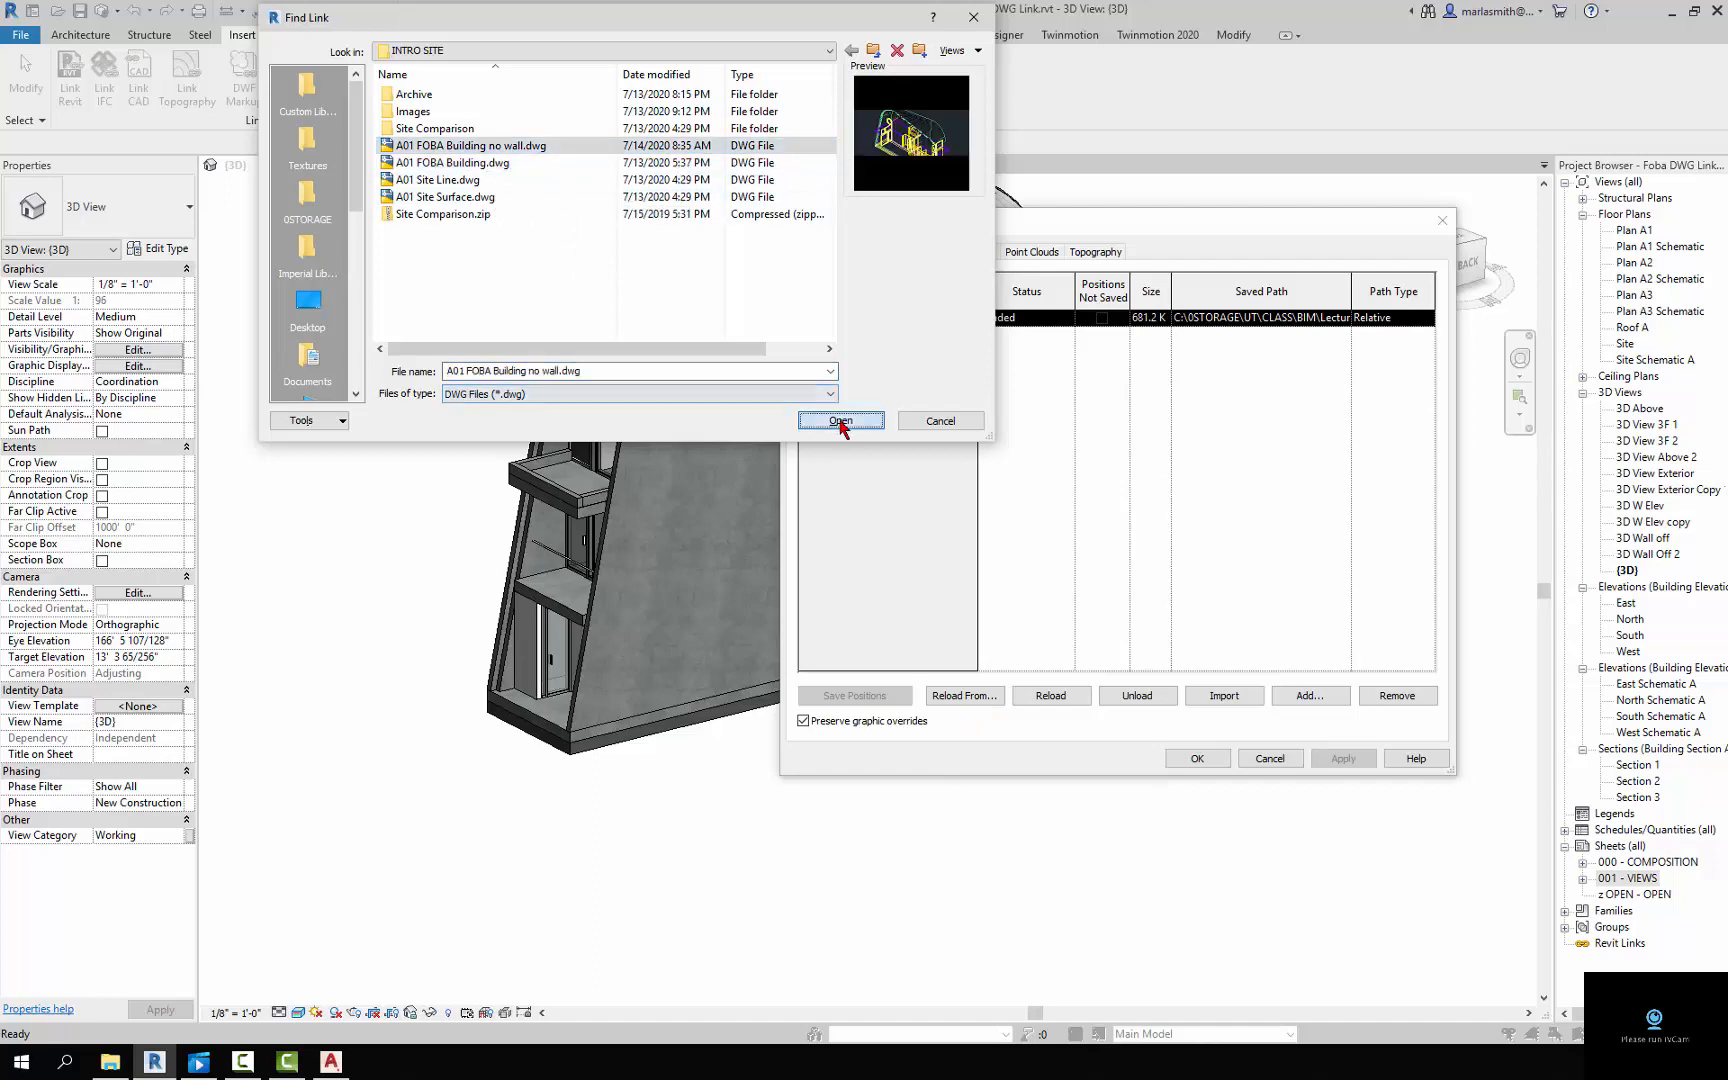
left_click(1198, 759)
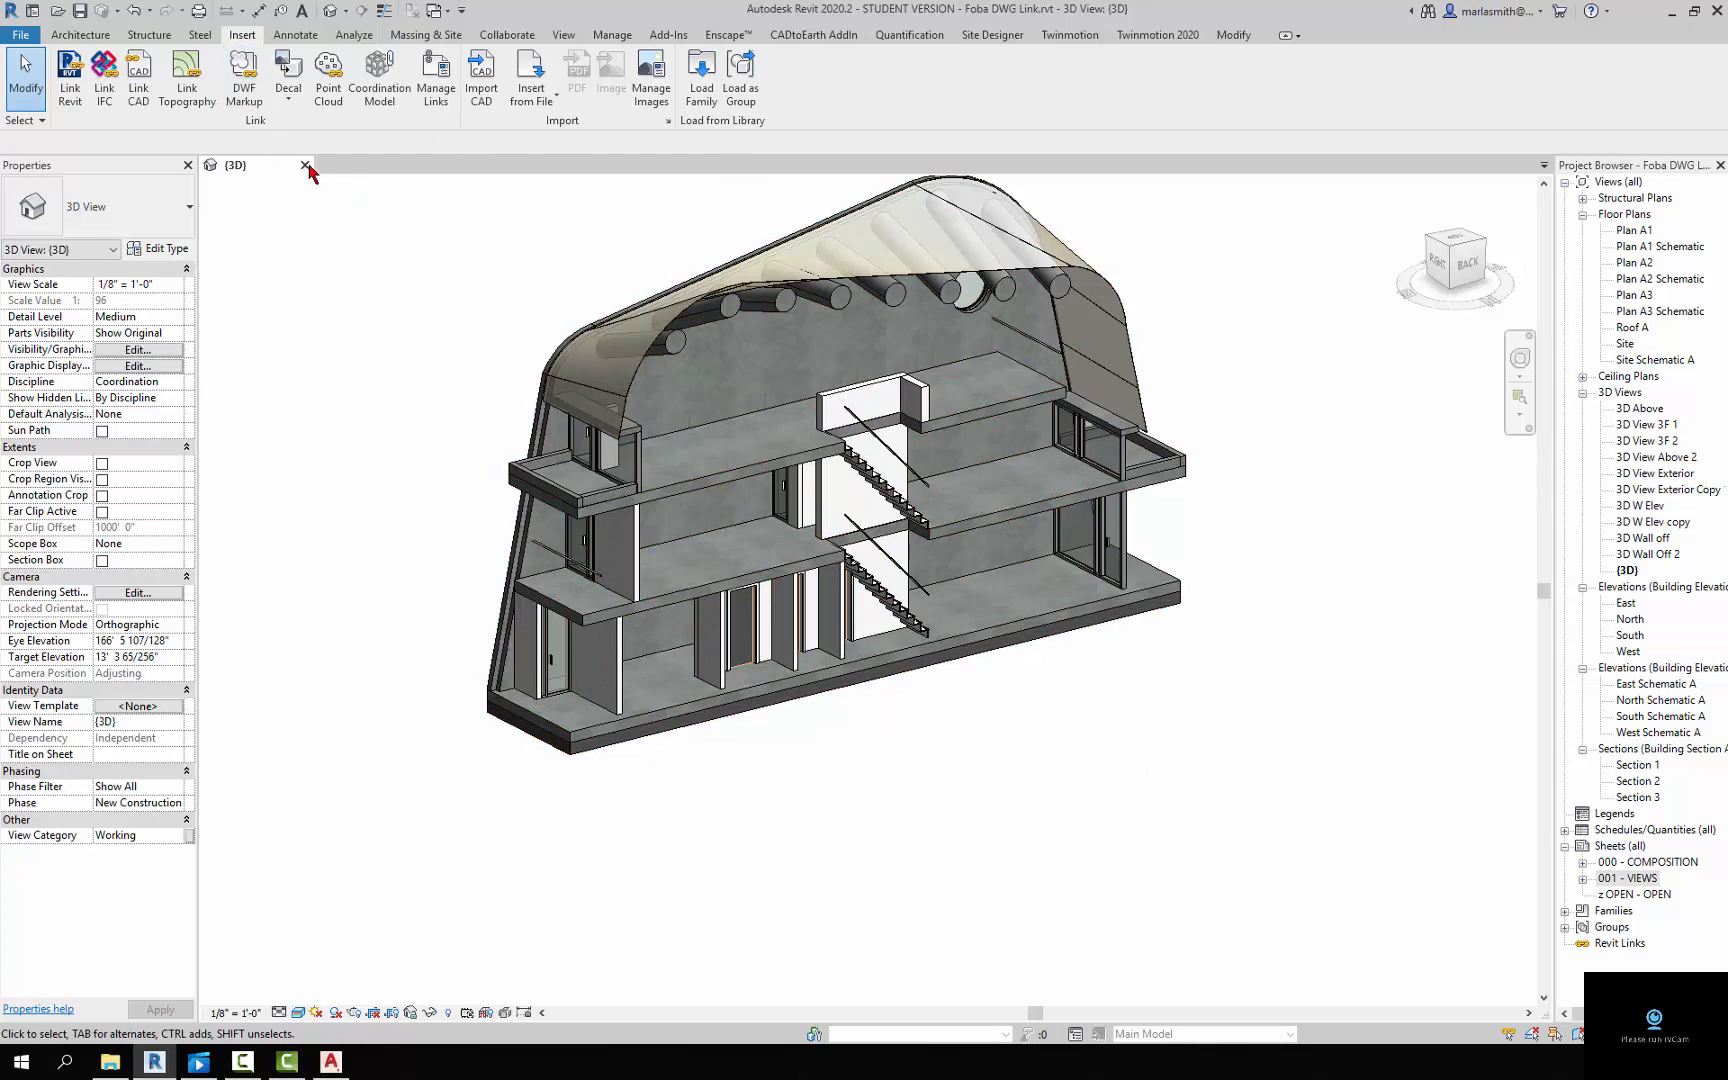
Switch the no-wall CAD link back by reloading it from A01 FOBA Building.dwg
left_click(436, 100)
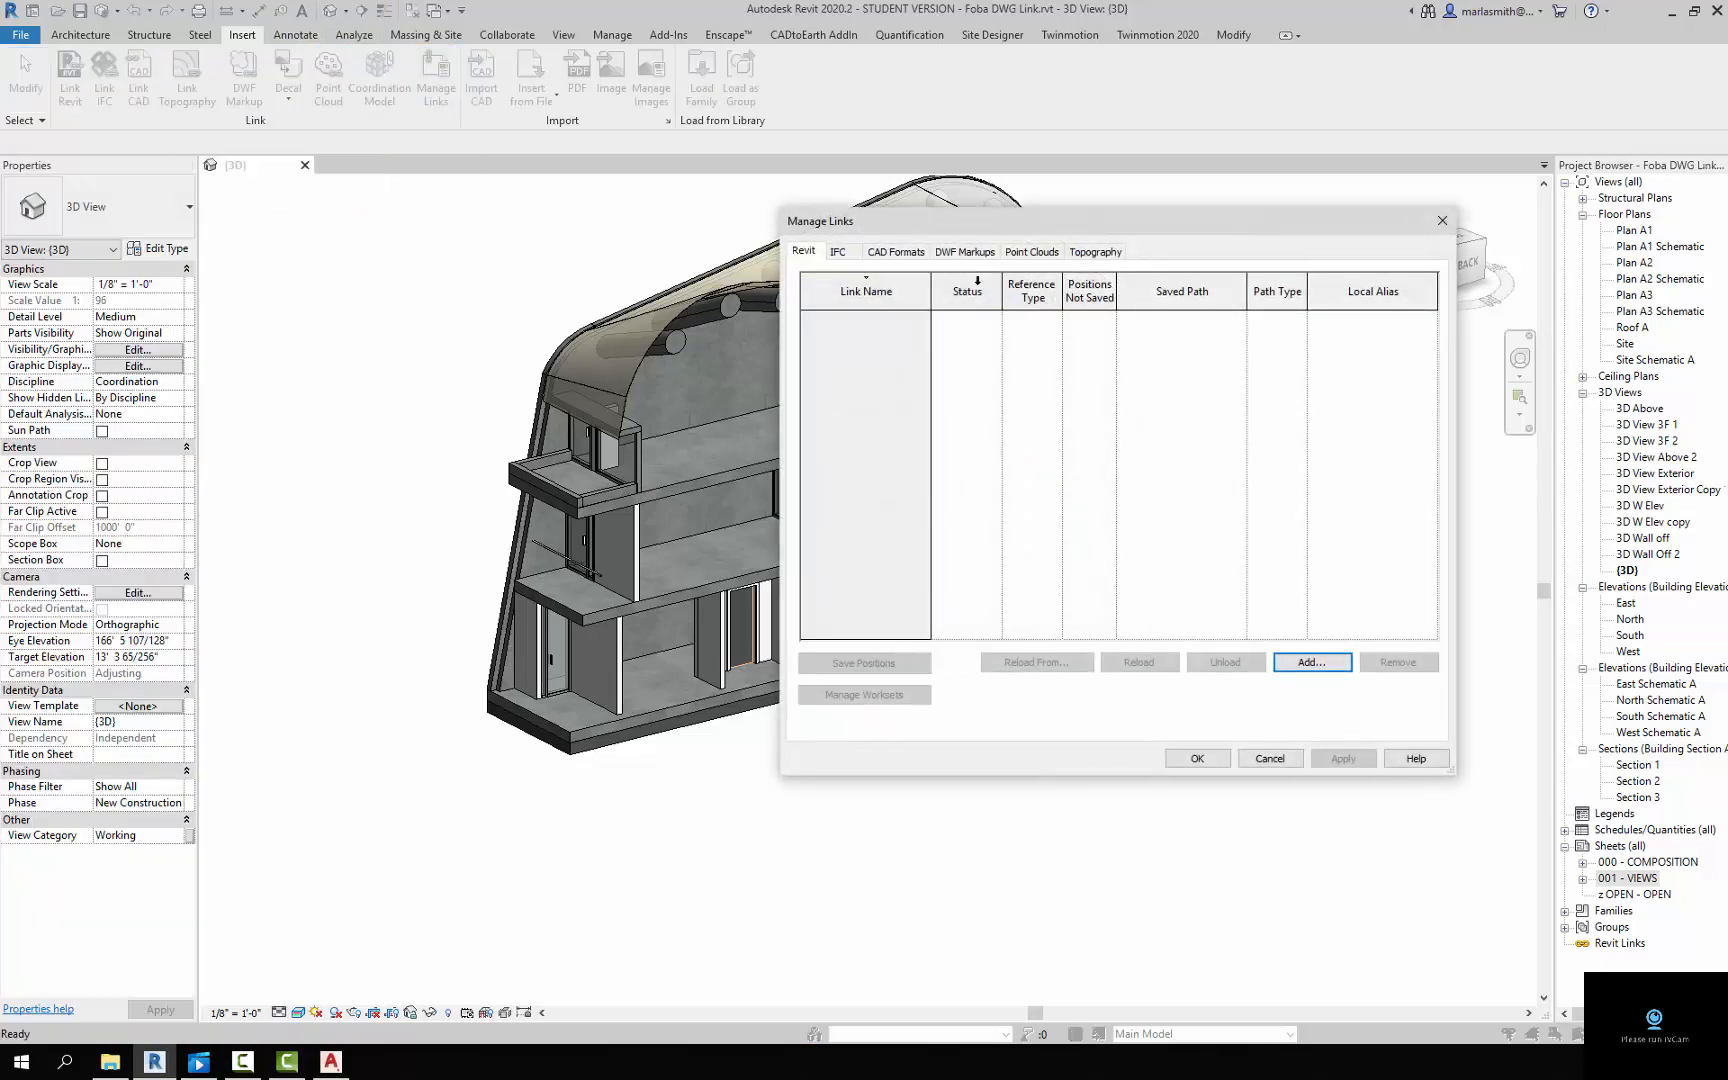
left_click(899, 253)
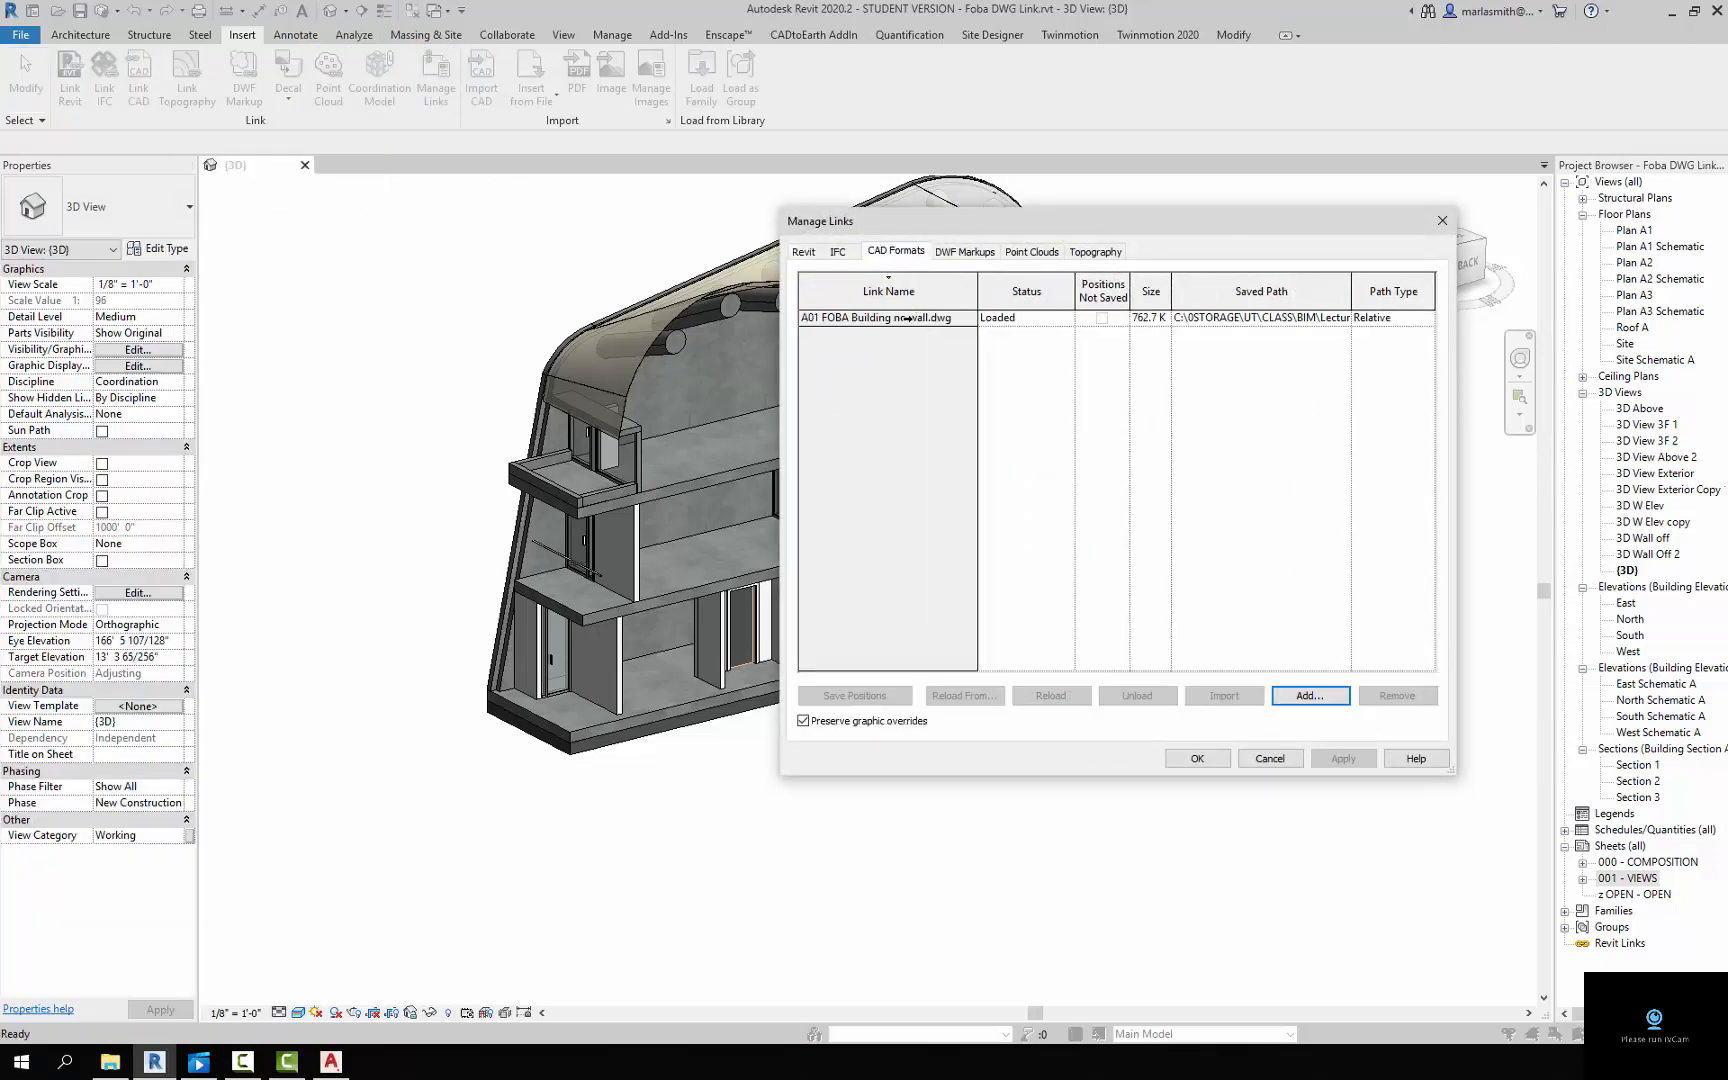
left_click(907, 318)
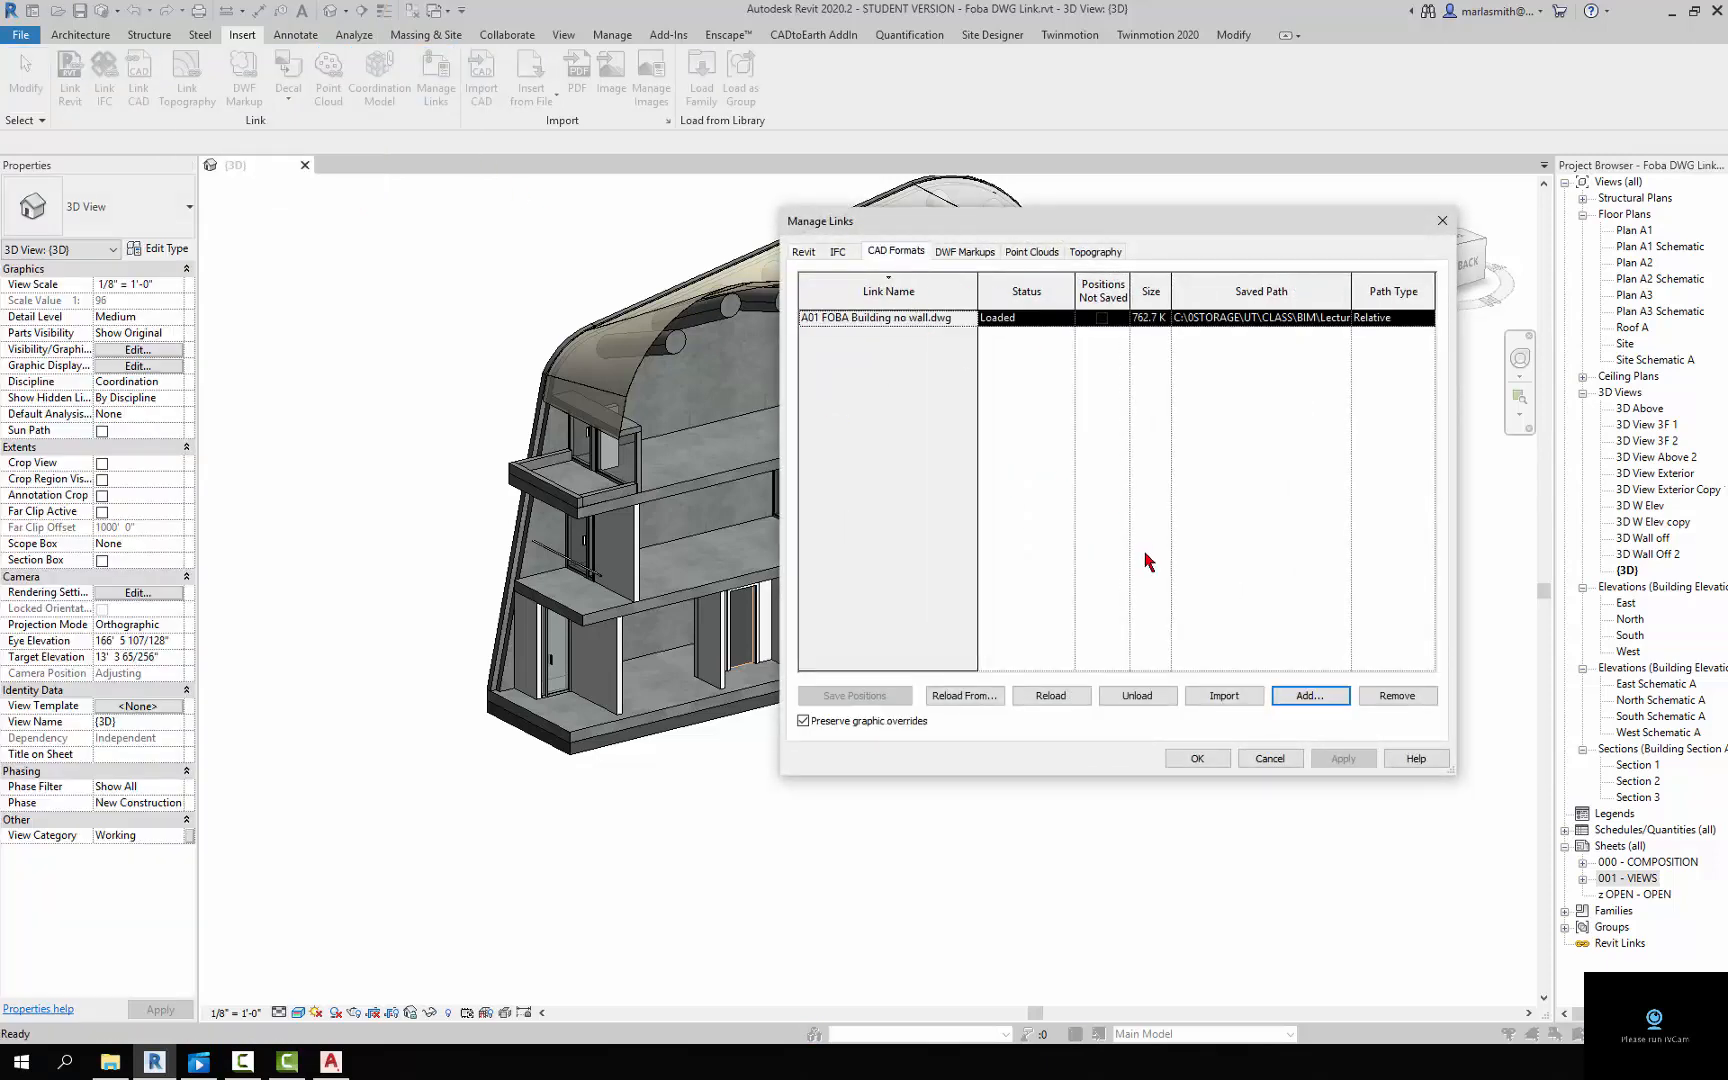
left_click(963, 696)
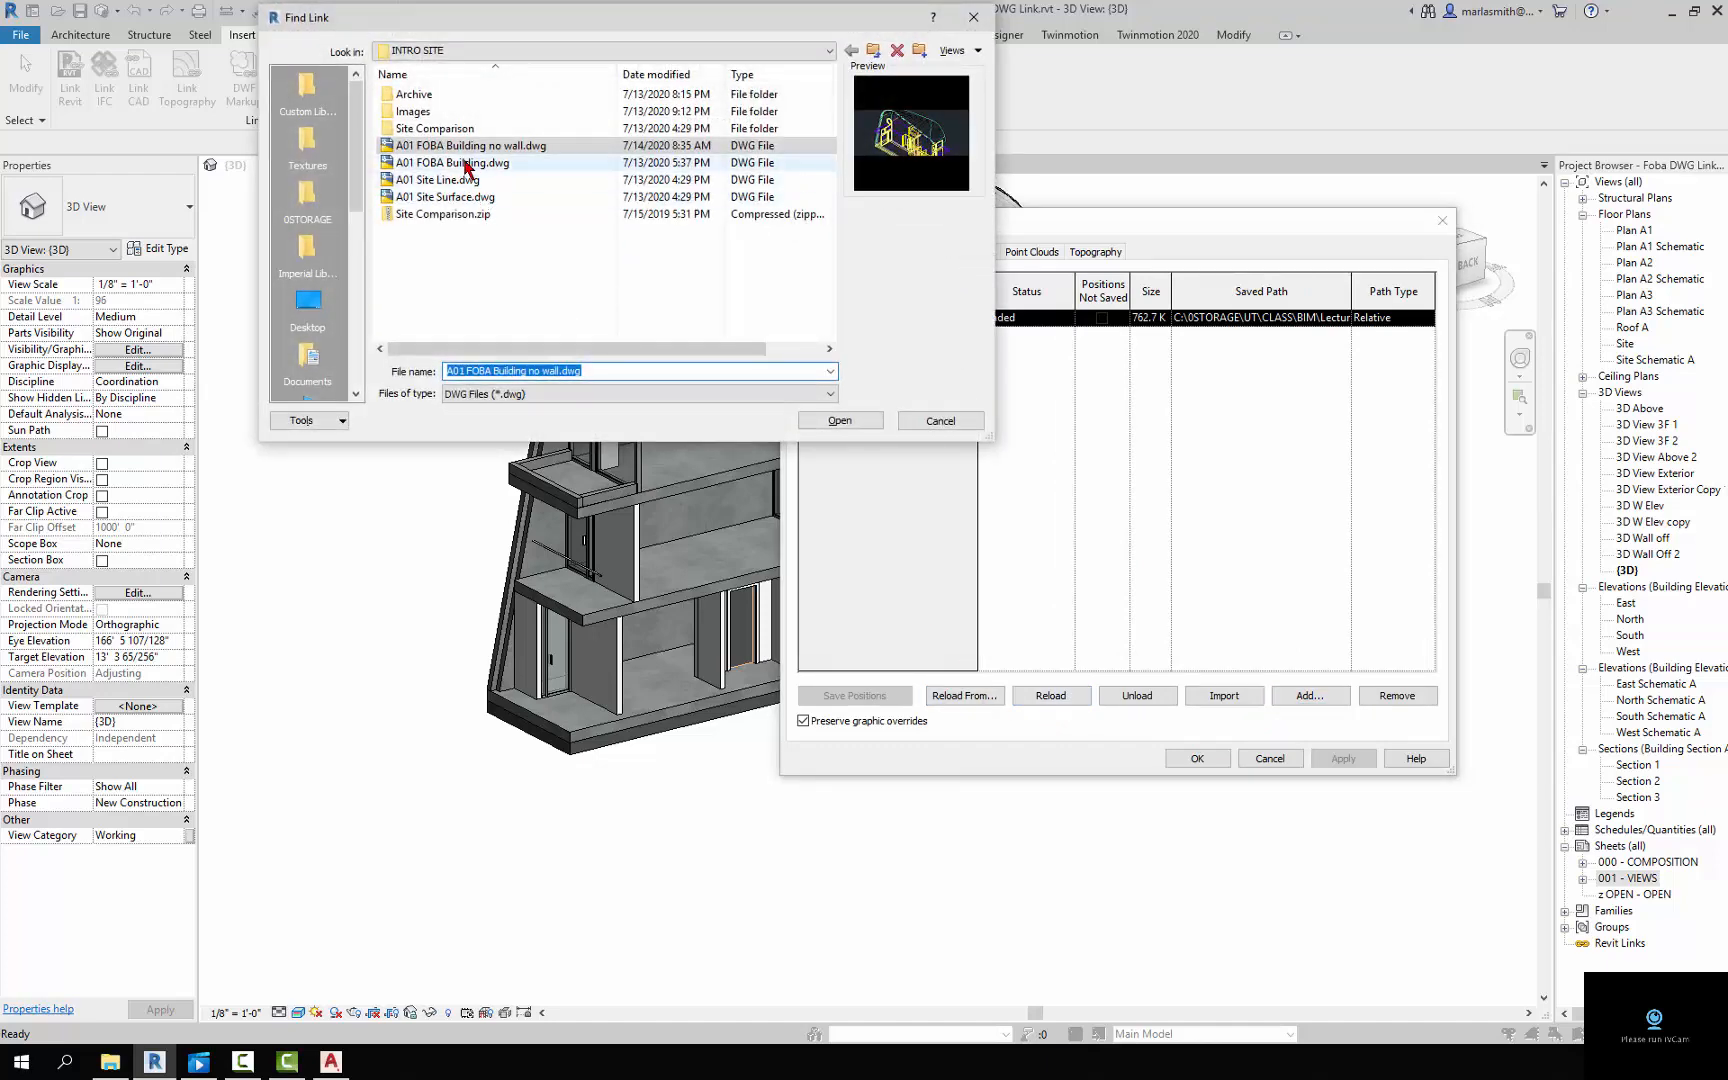
left_click(465, 163)
left_click(876, 424)
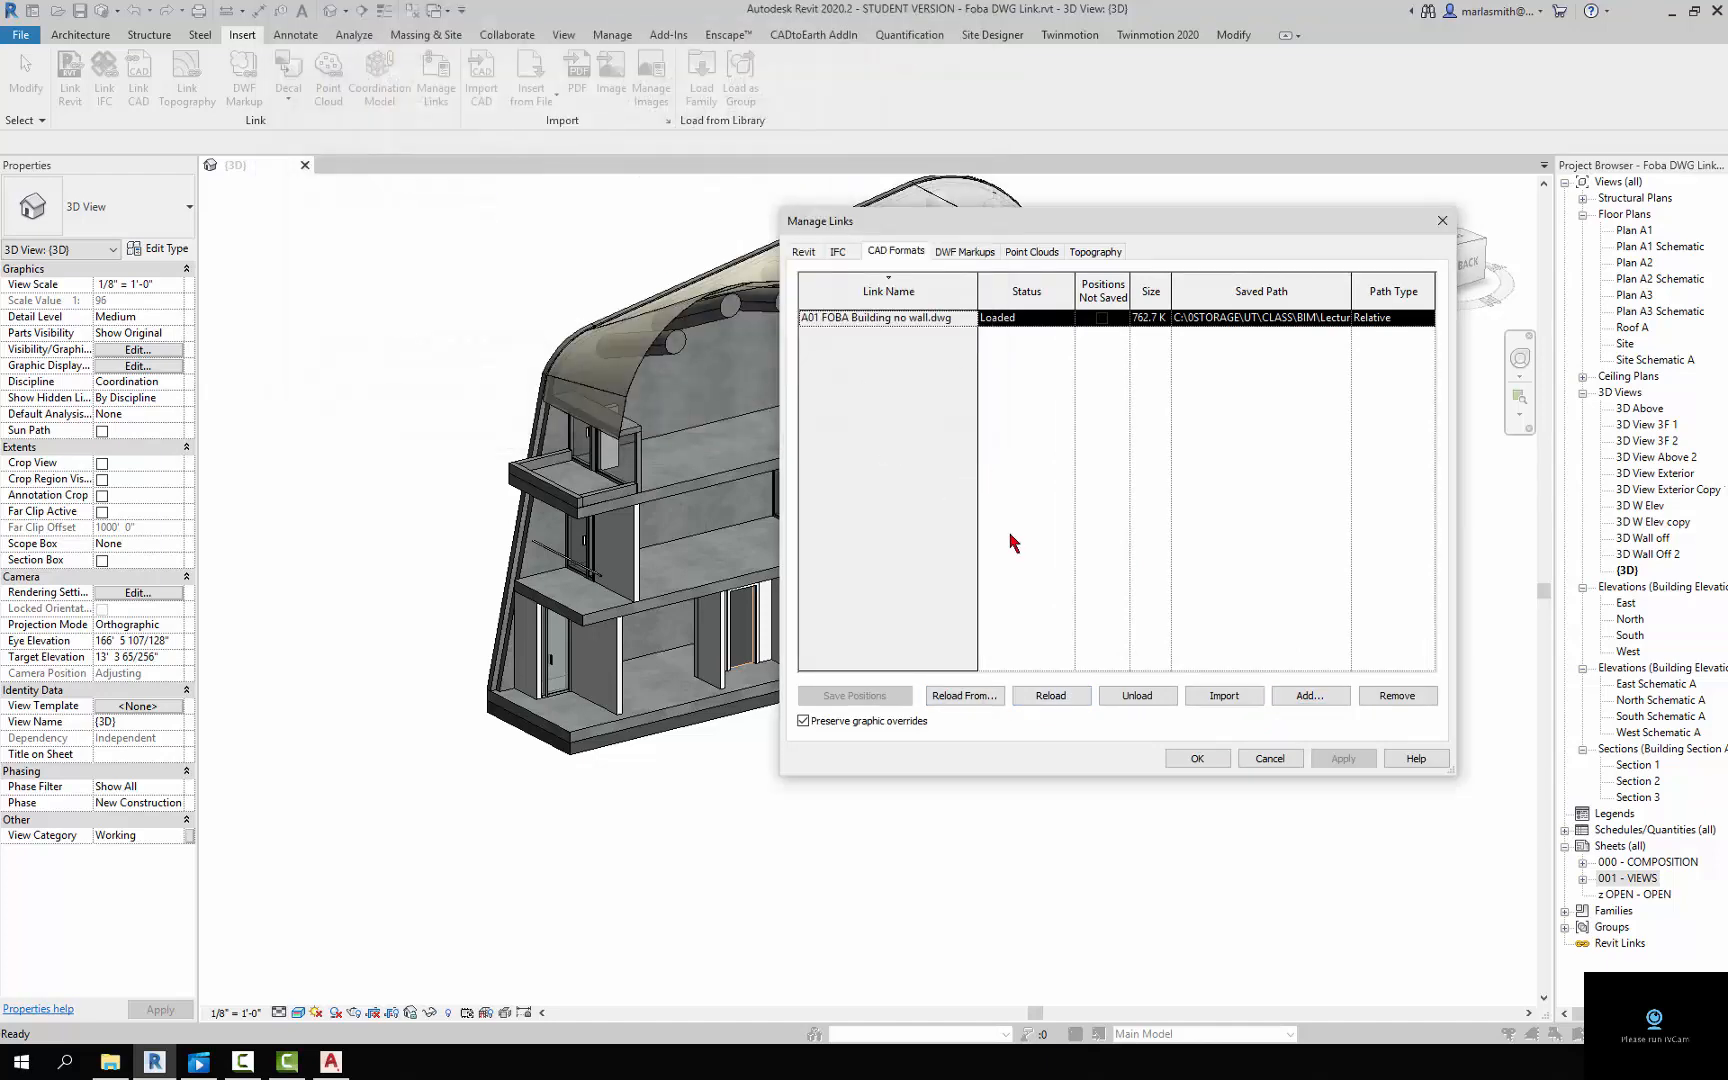
left_click(1199, 758)
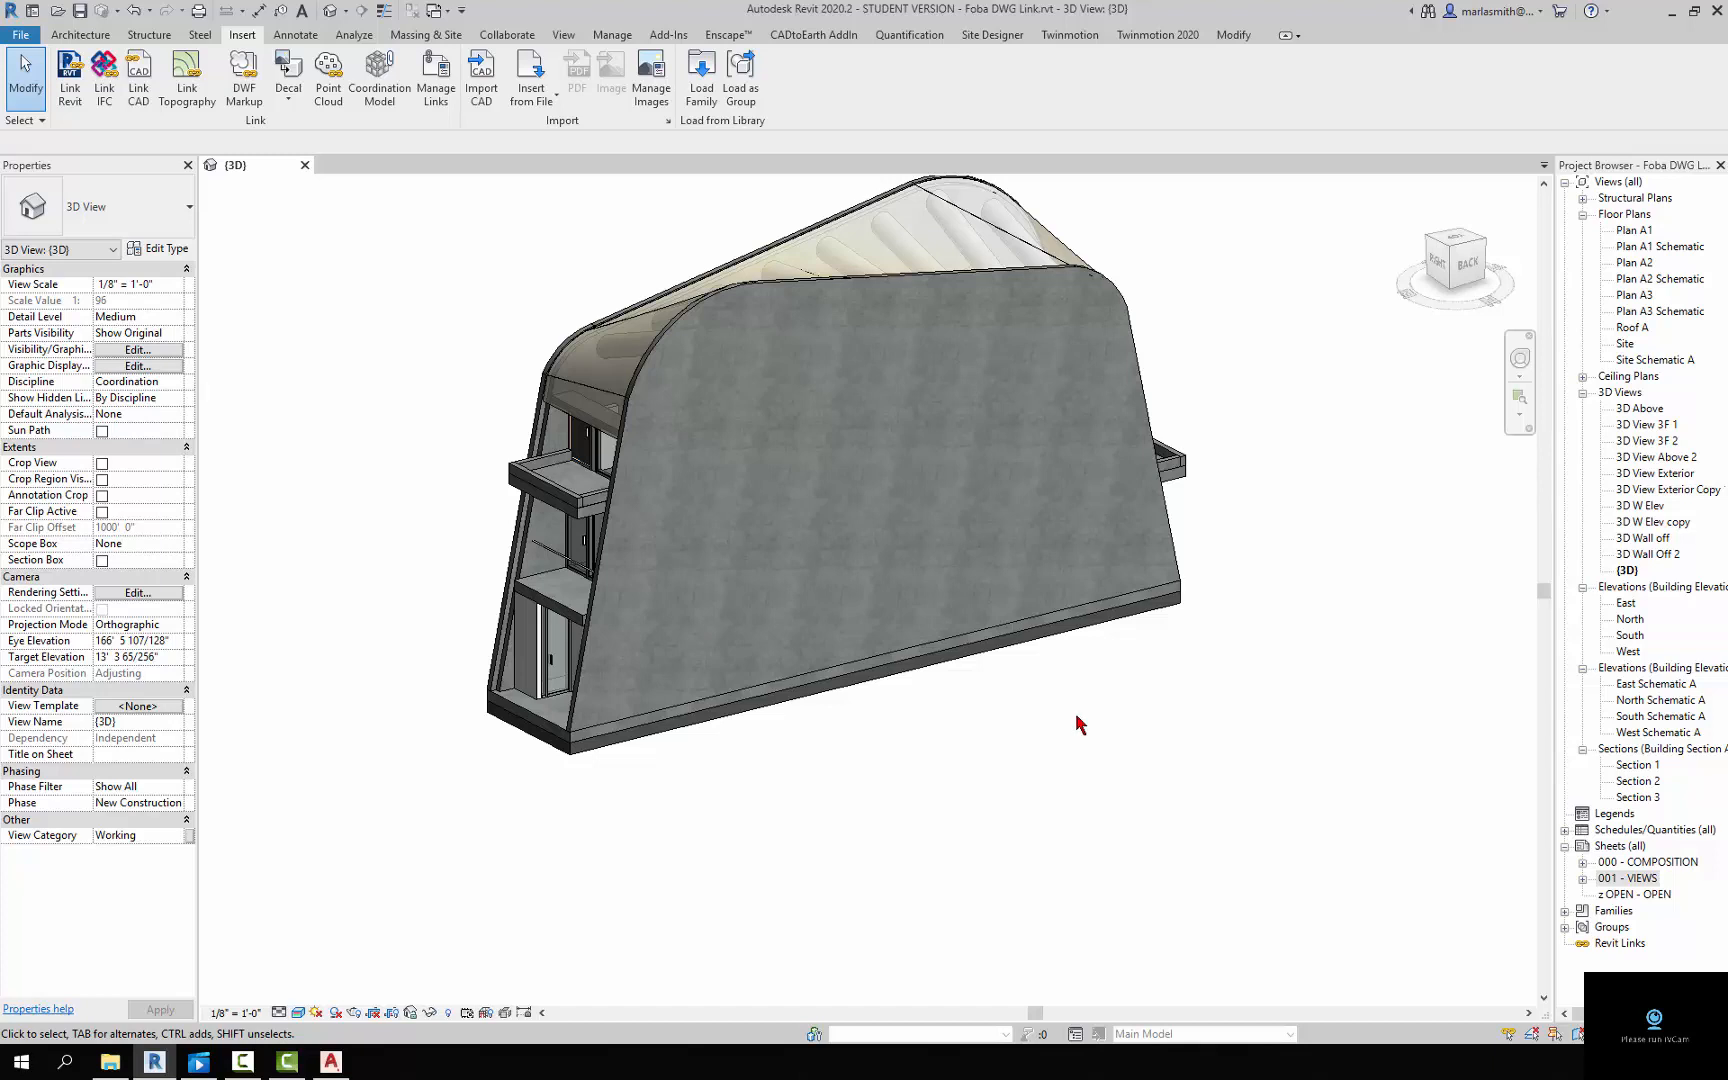
Reload the A01 FOBA Building.dwg link from A01 FOBA Base.dwg in the A01 Intro Insert folder inside INTRO INSERT LINK
left_click(436, 82)
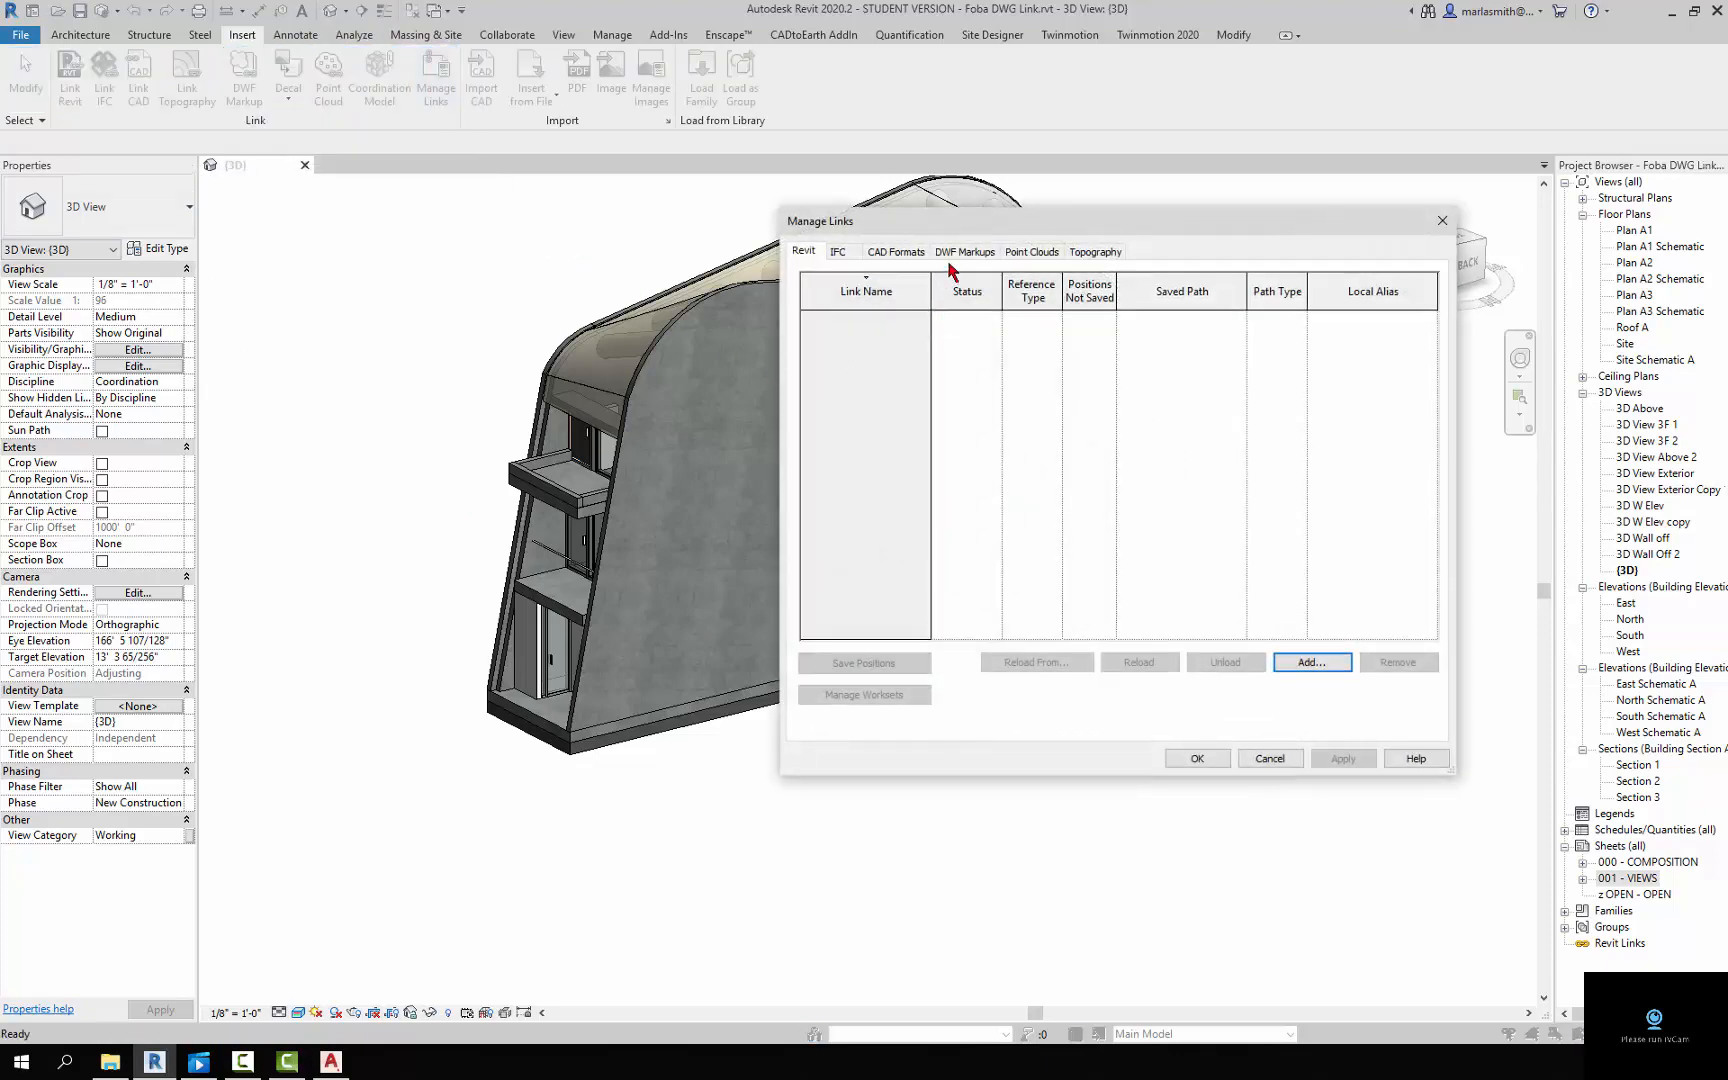
left_click(906, 254)
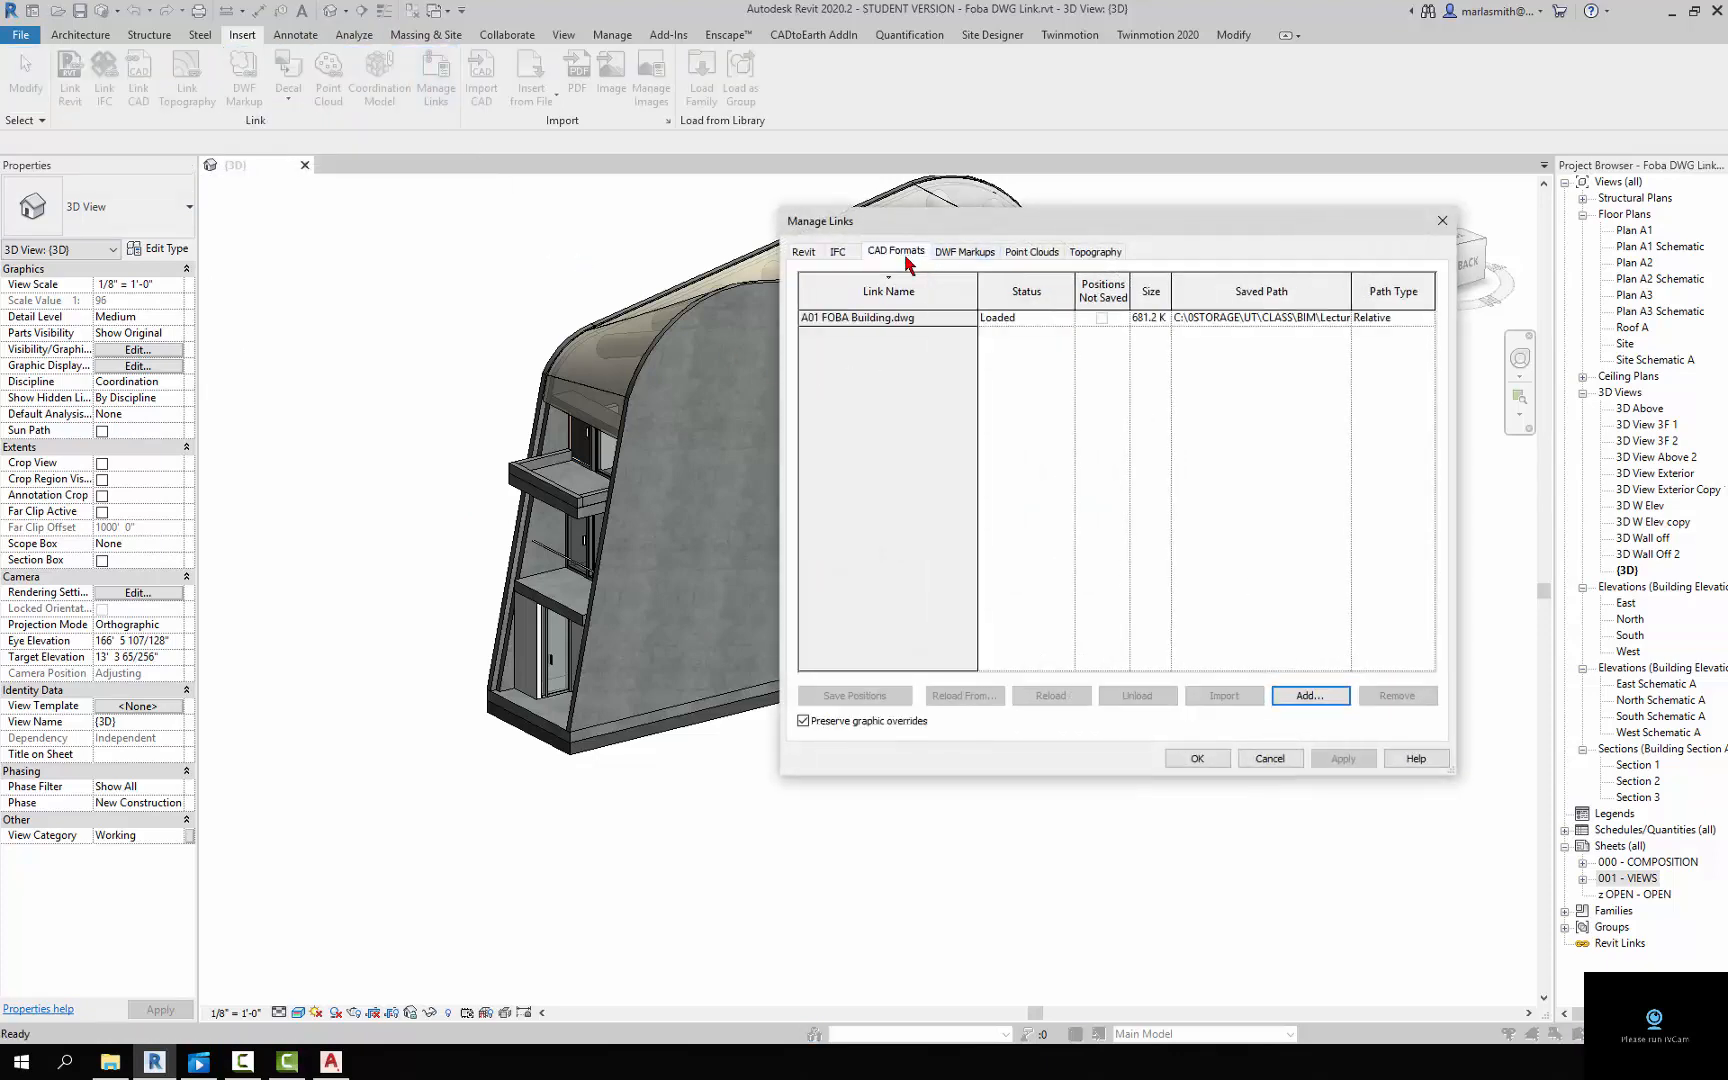
left_click(906, 318)
left_click(962, 695)
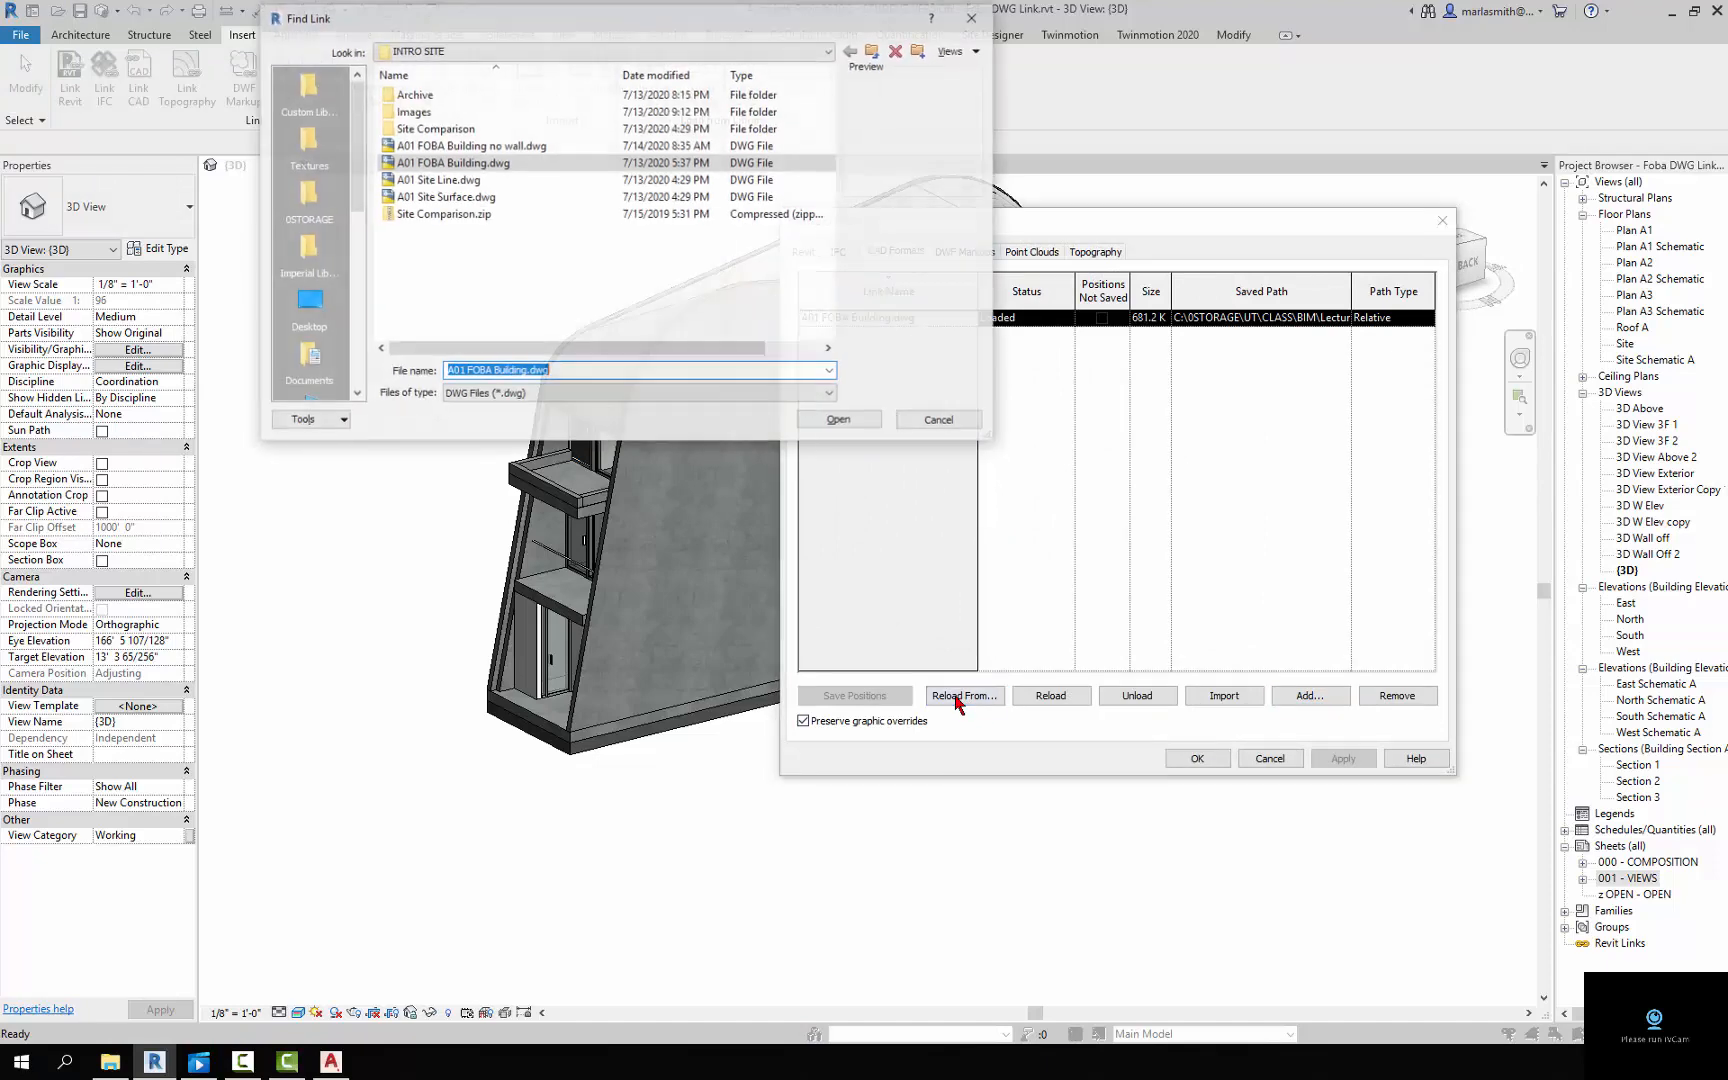
left_click(874, 51)
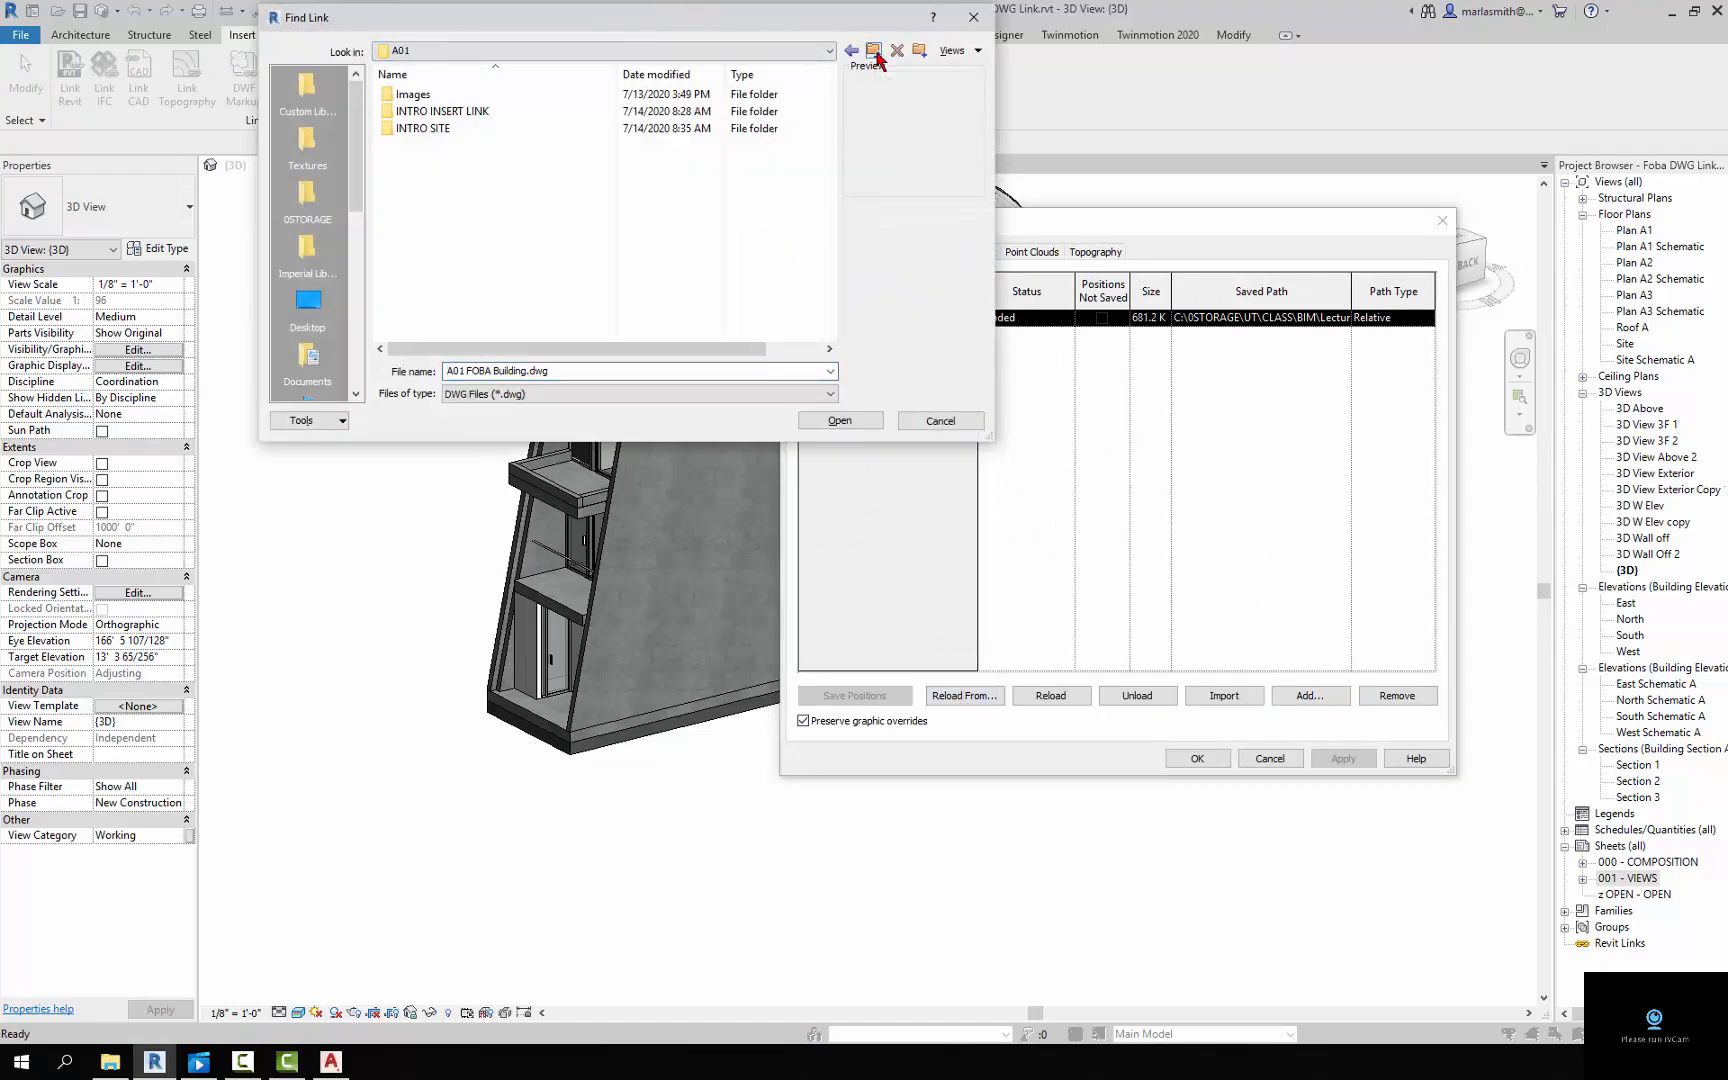
double_click(448, 112)
double_click(450, 95)
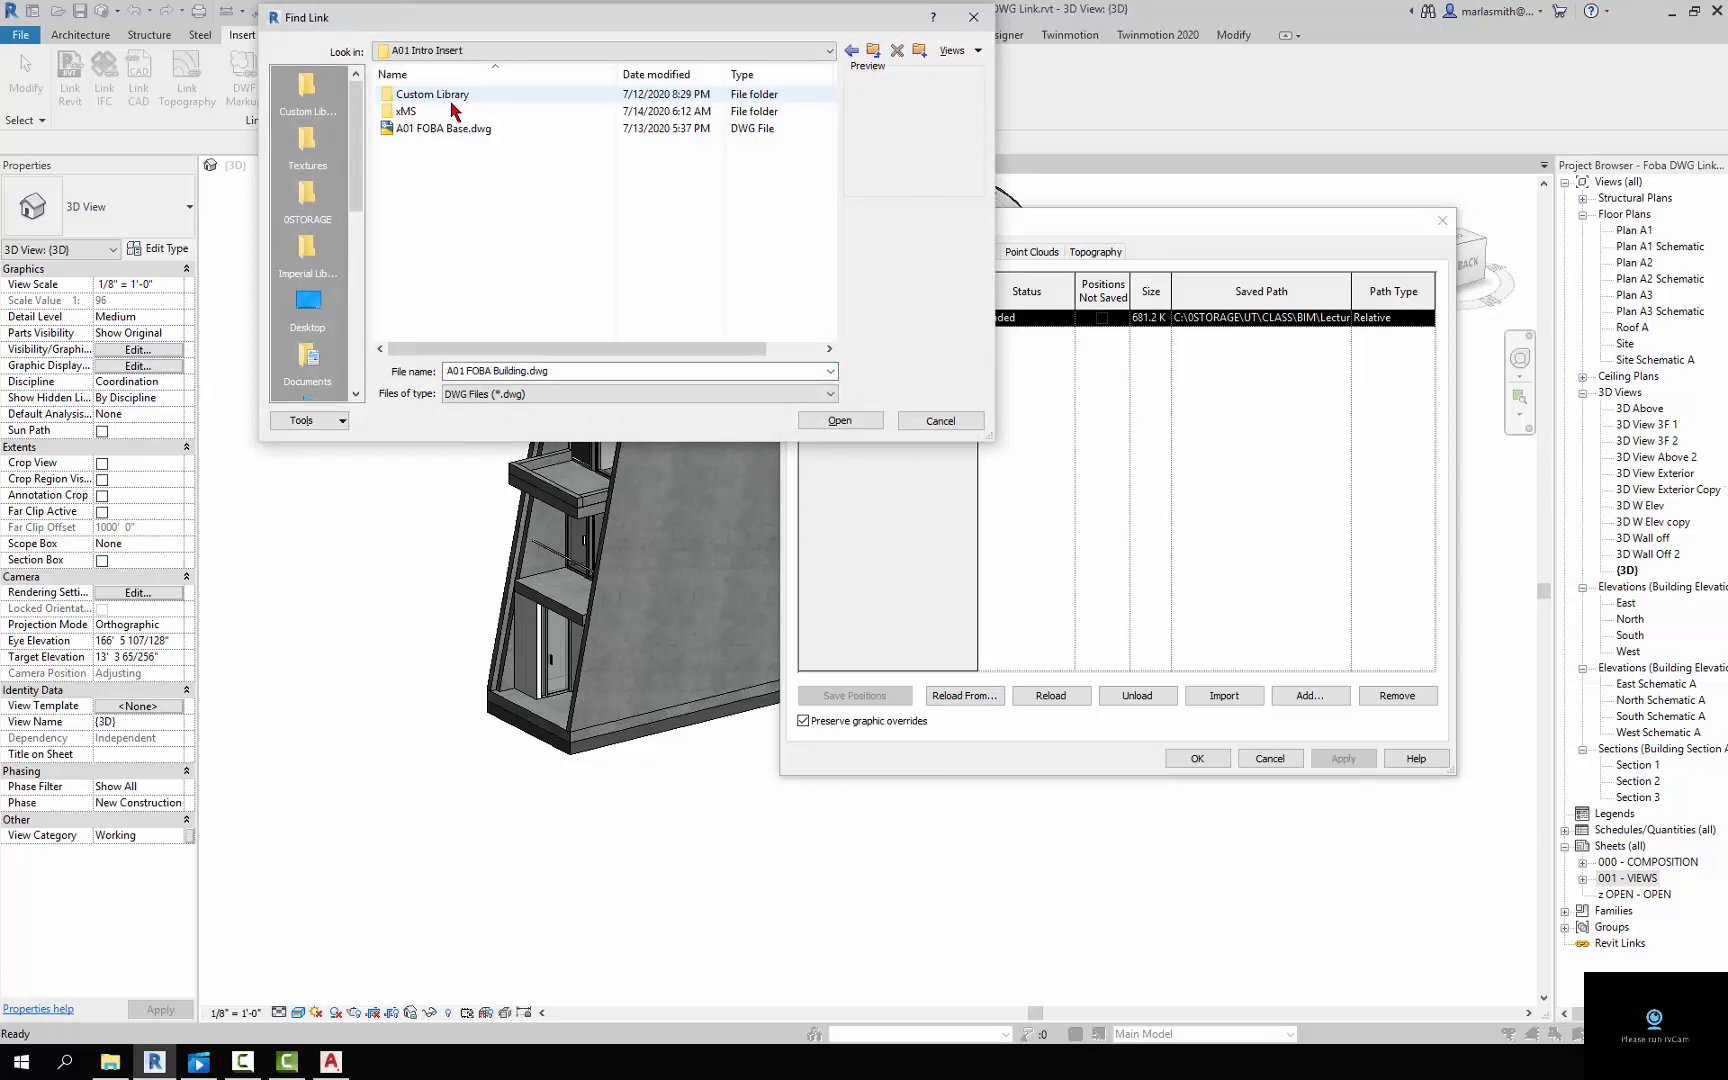
left_click(455, 128)
left_click(832, 420)
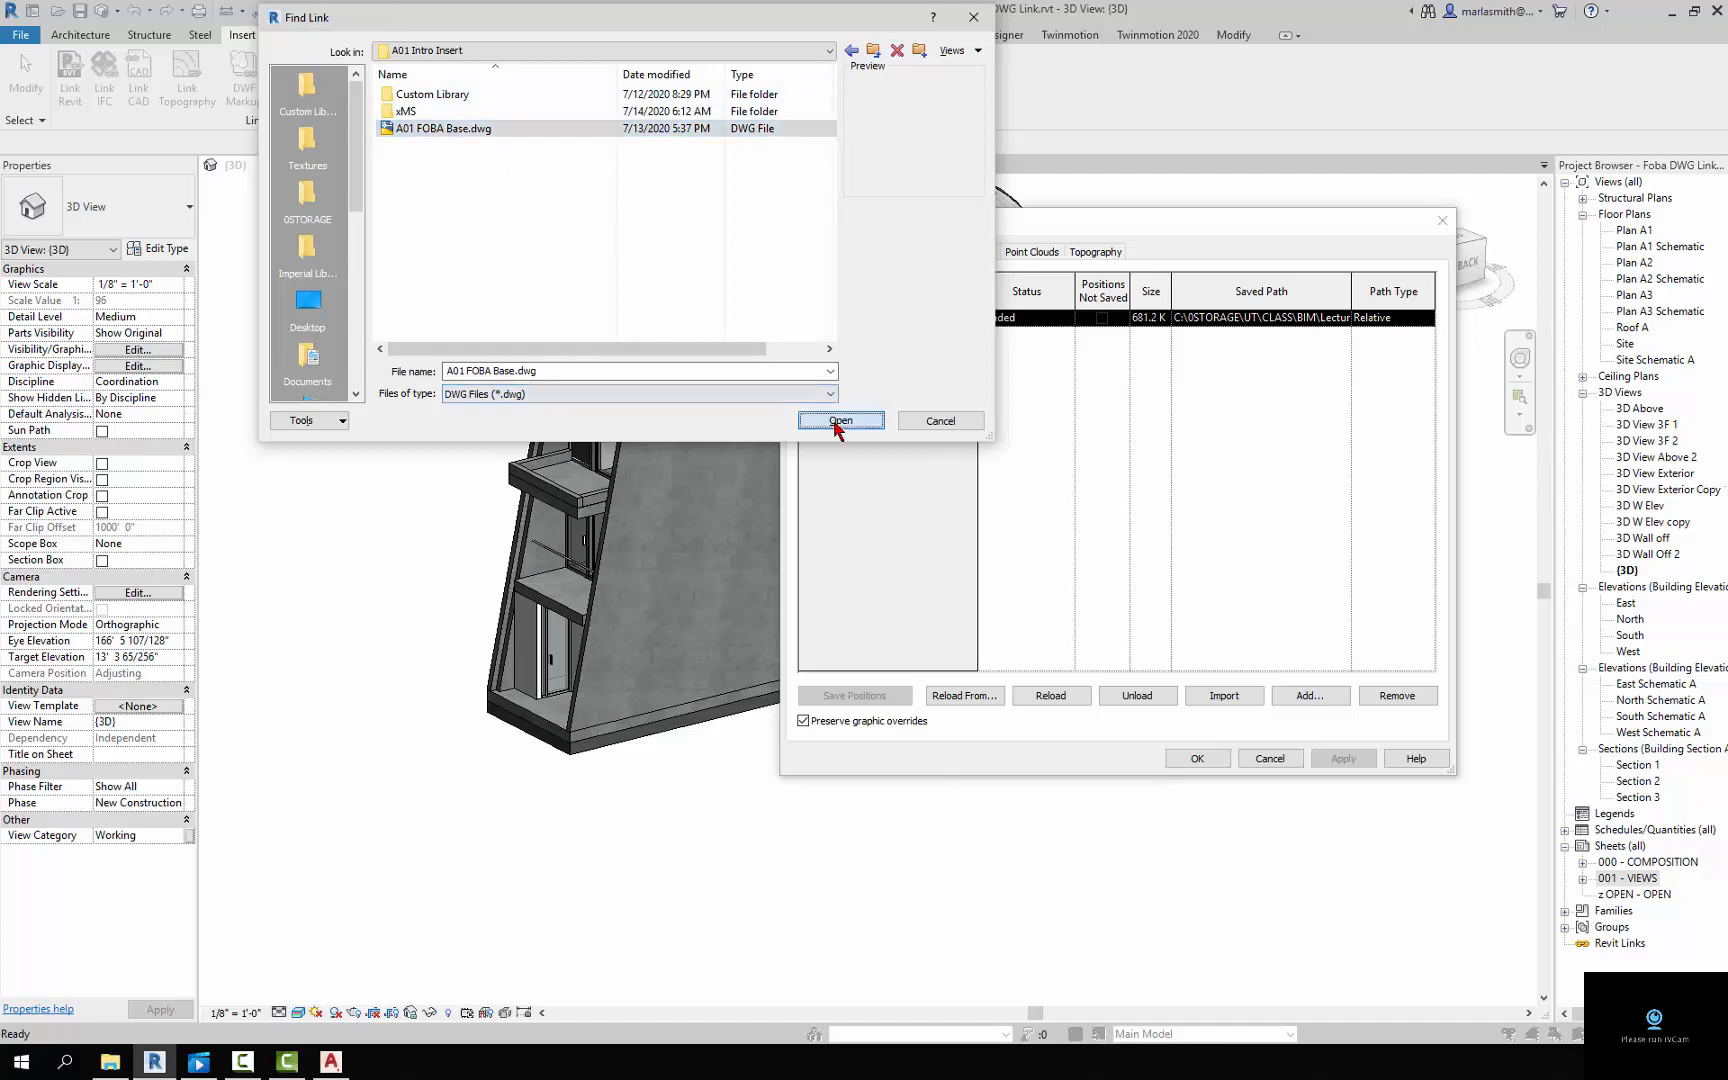
left_click(1198, 759)
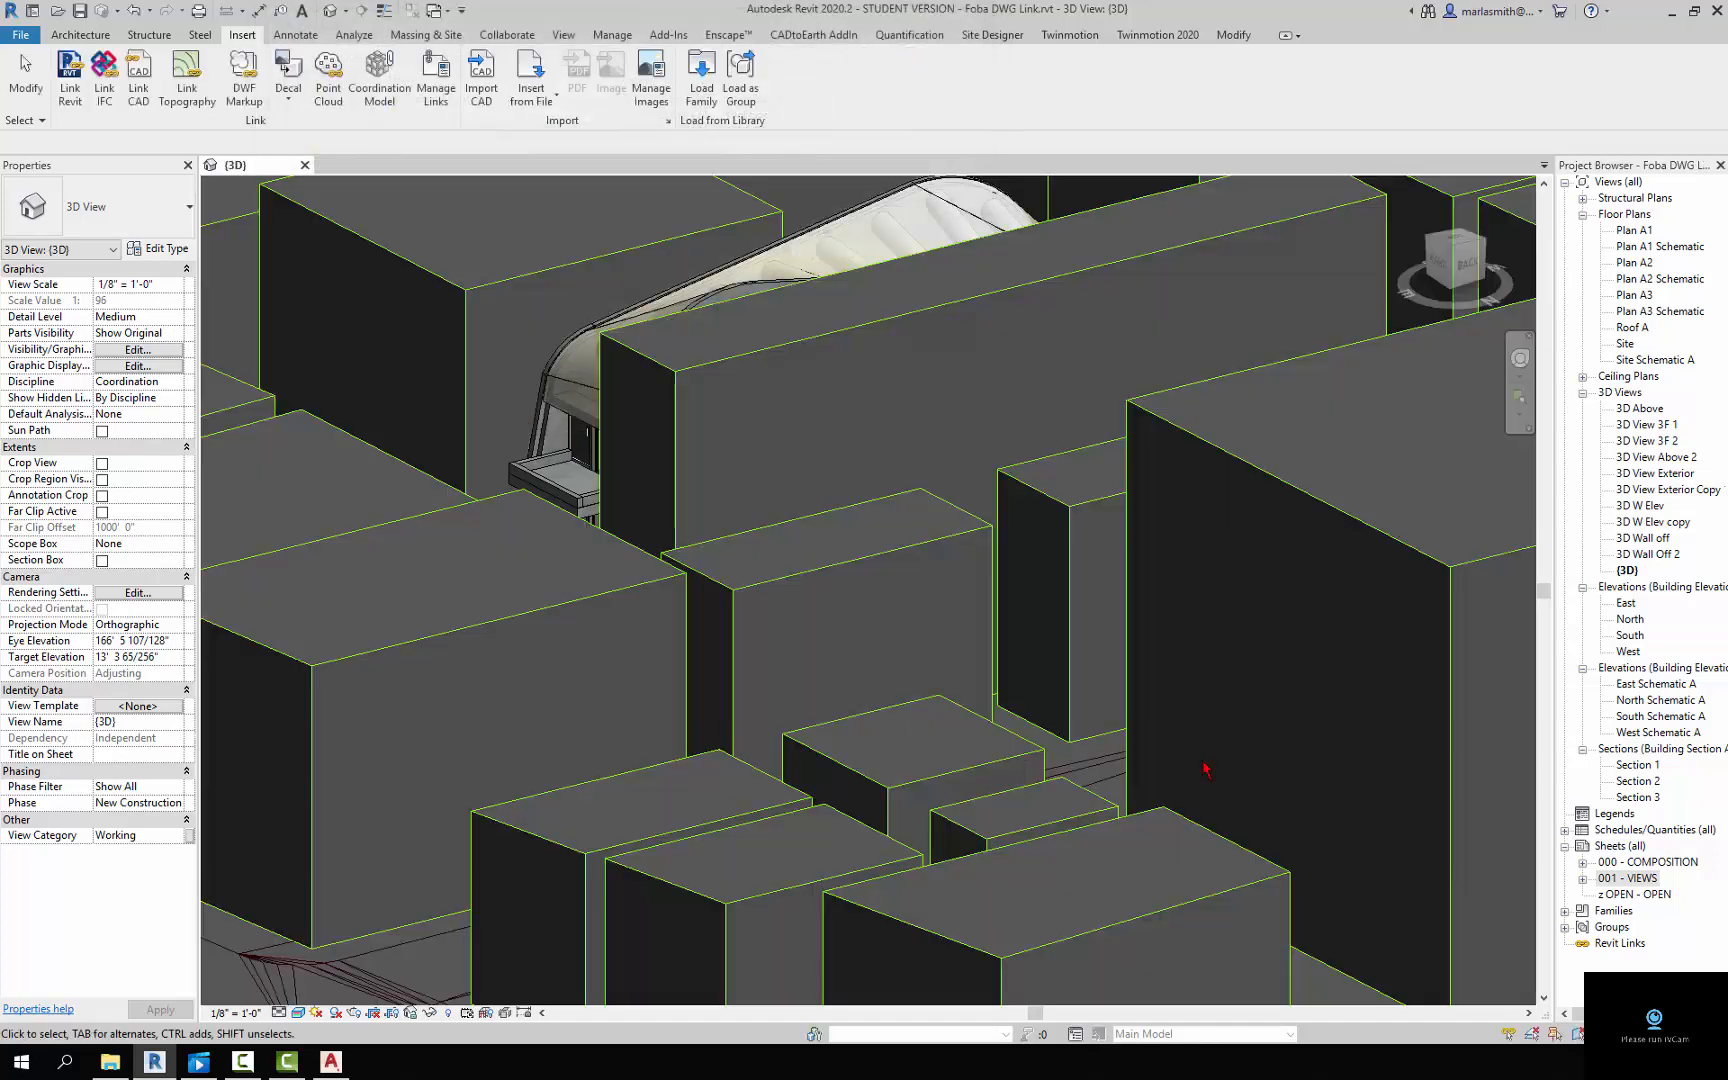
scroll(843, 614, "down", 3)
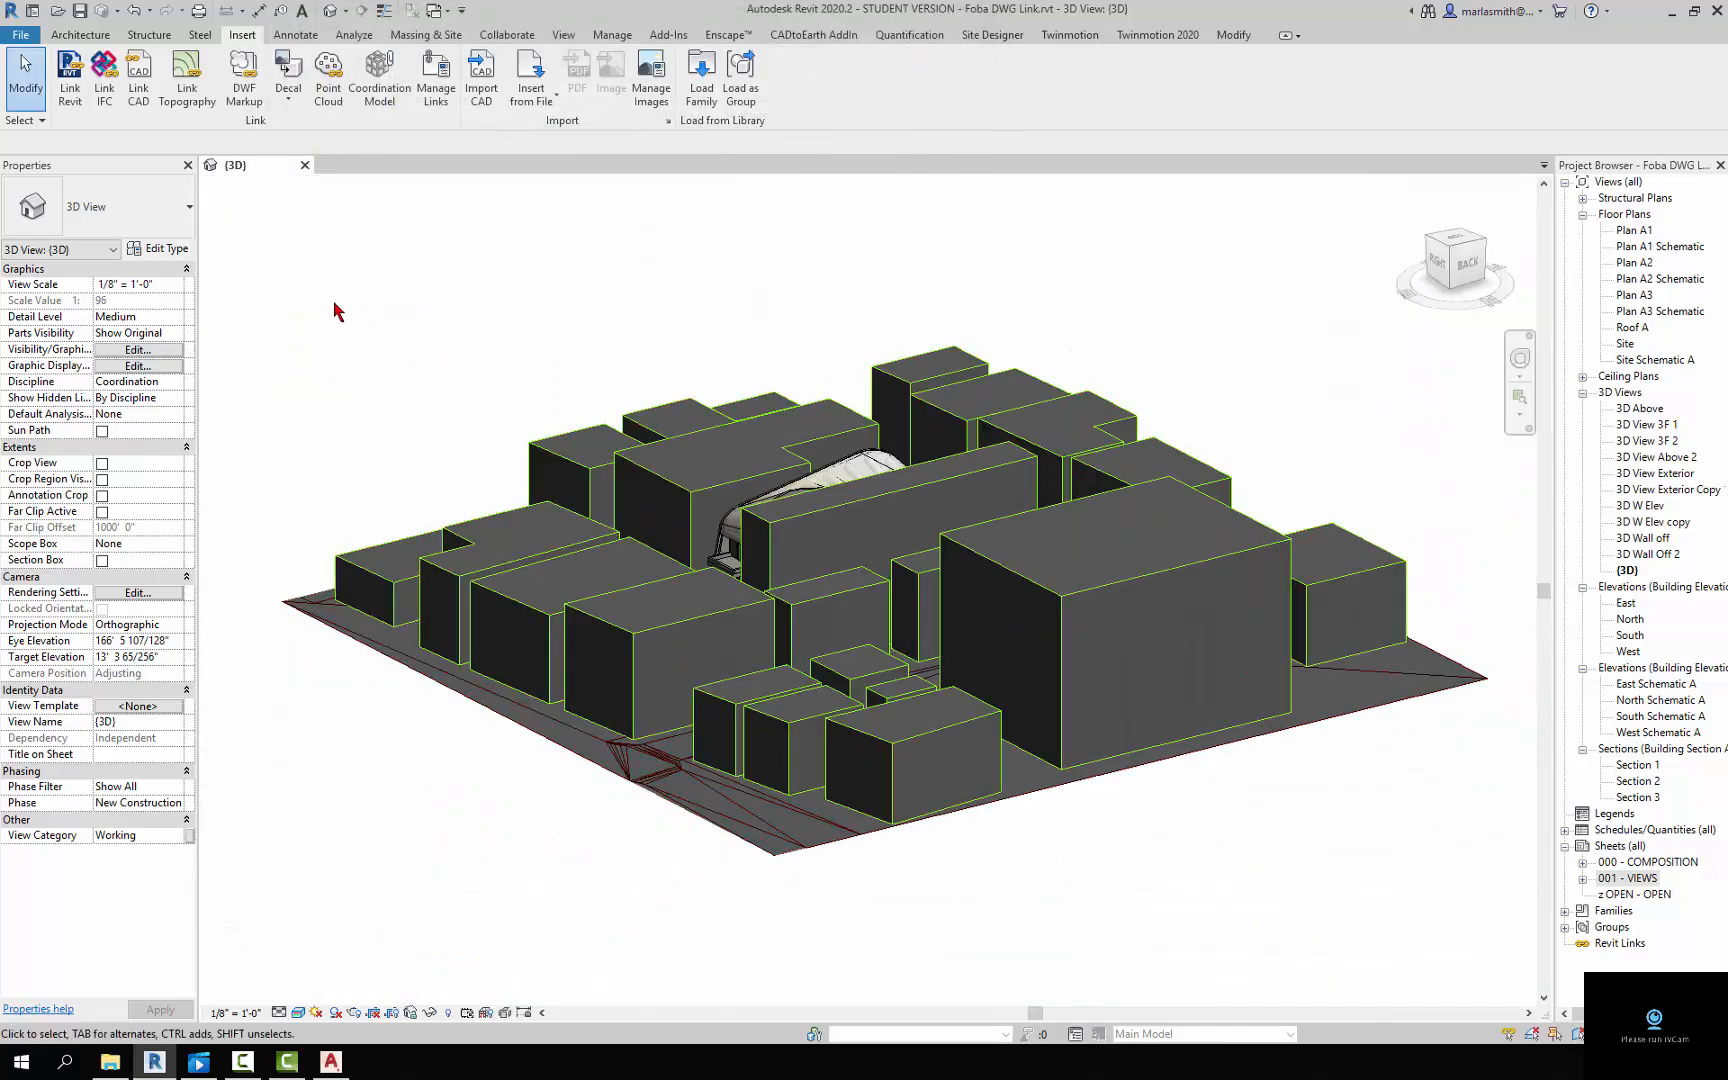
middle_click_drag(358, 335, 497, 515, "shift")
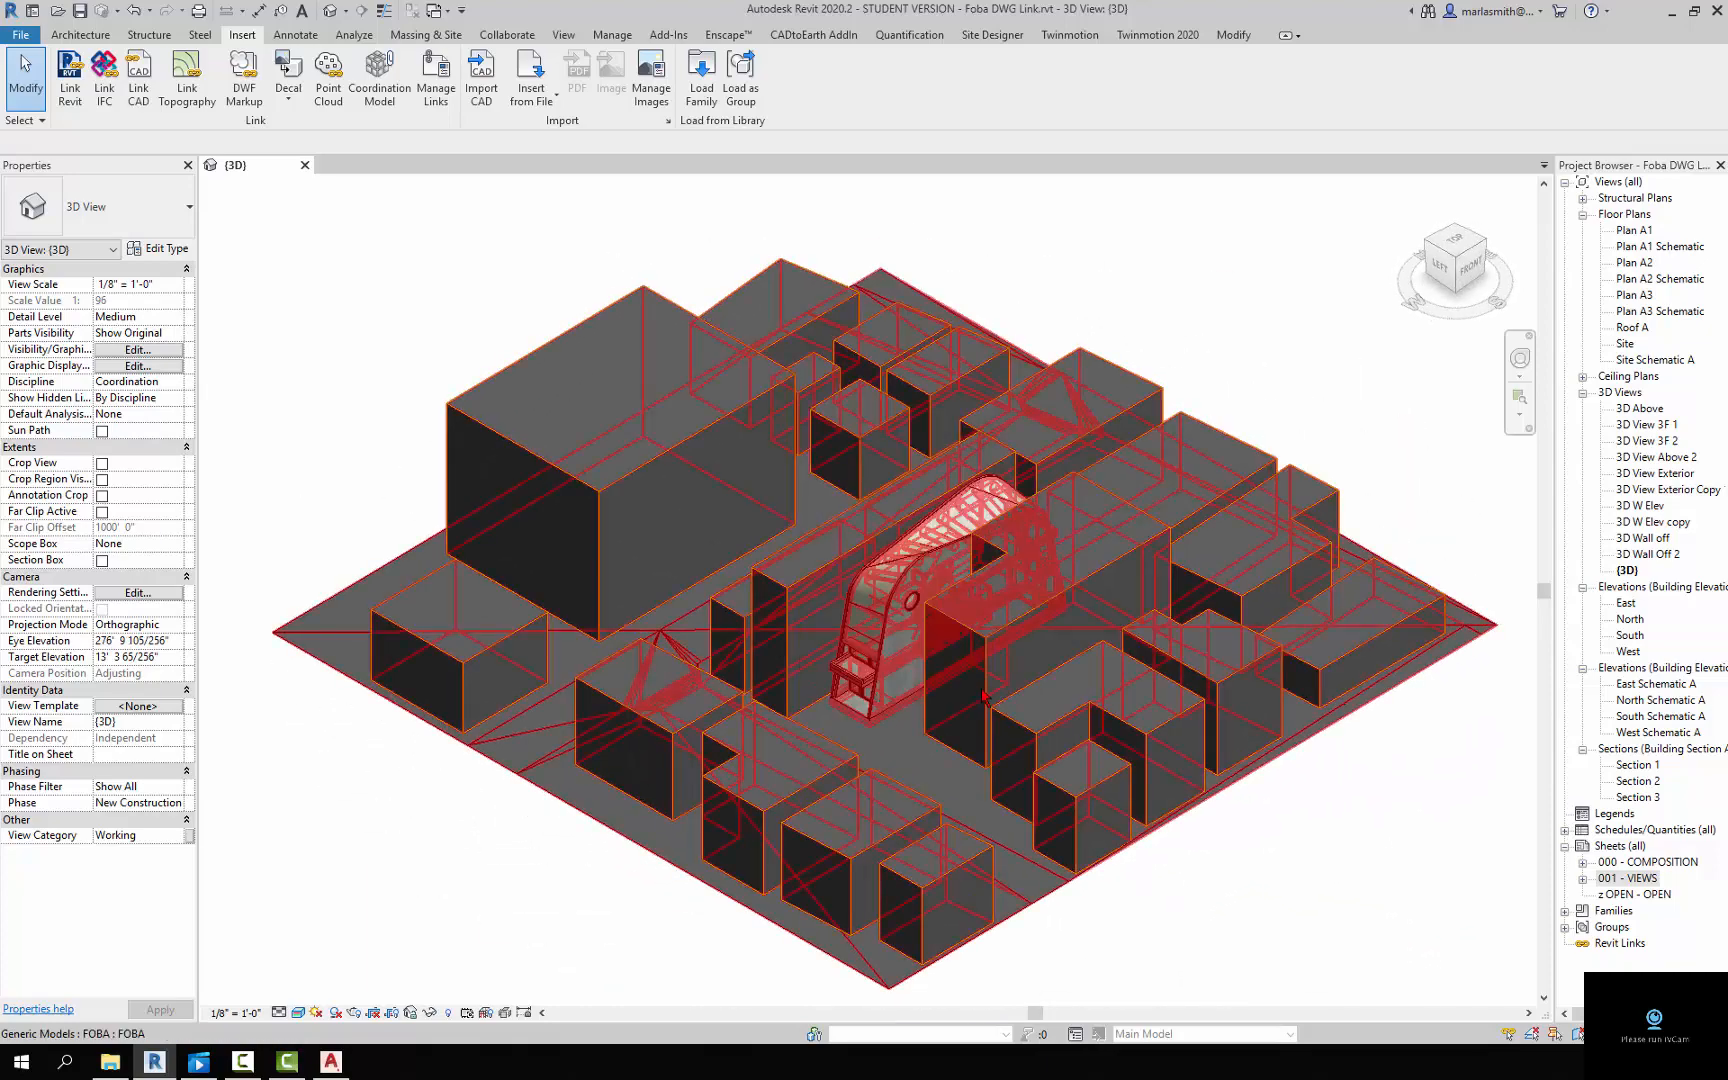